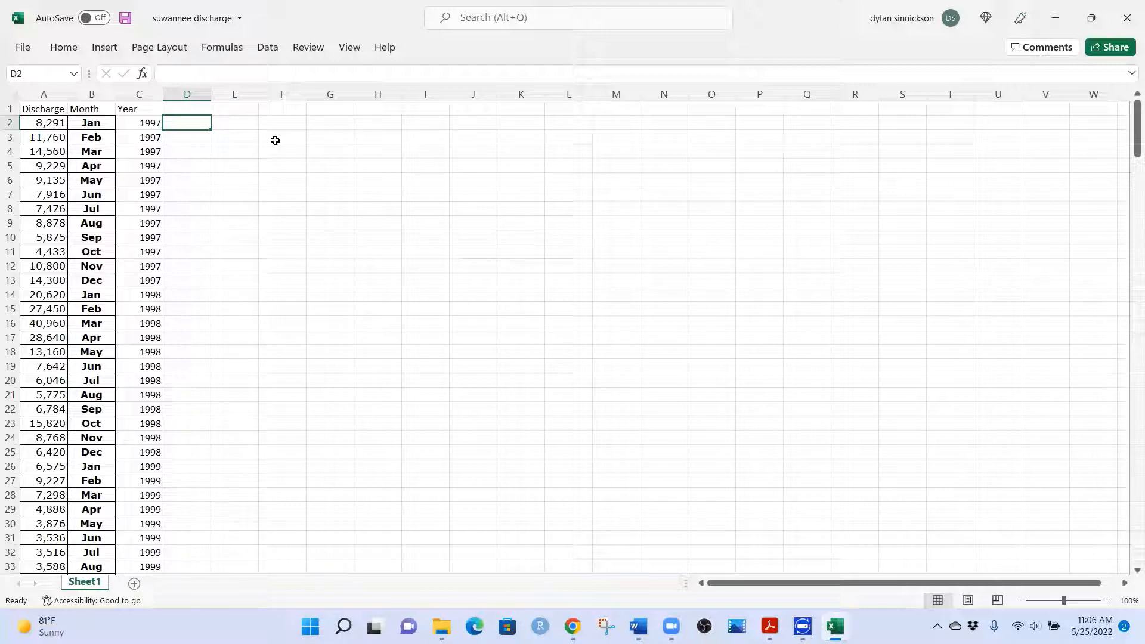
- Select all Discharge values from A2 through A265
click(48, 124)
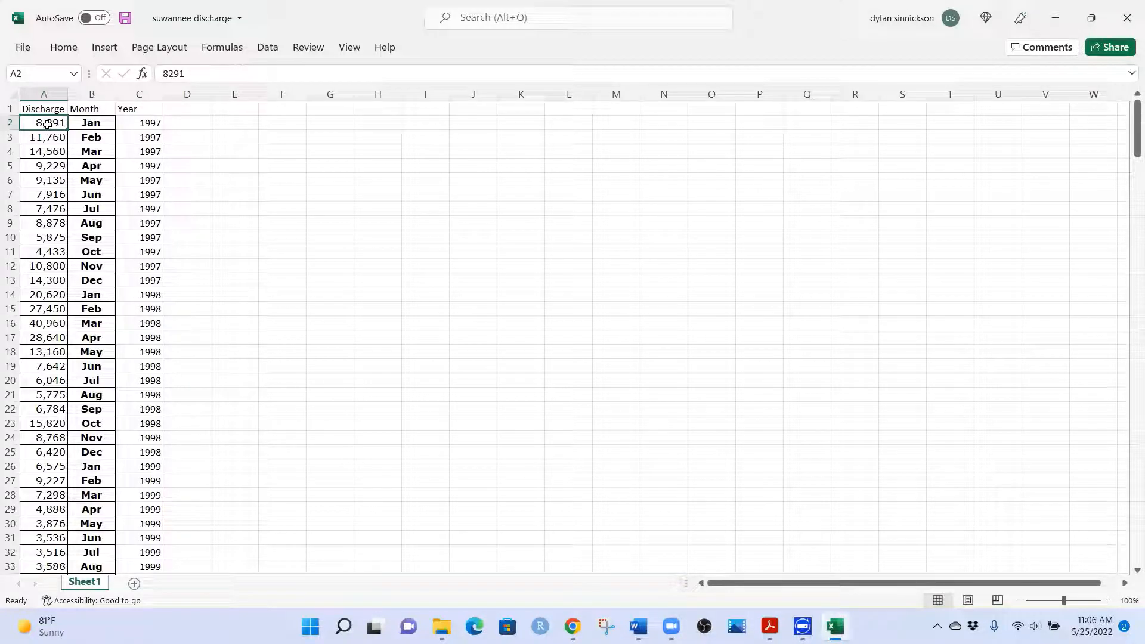
drag(47, 125, 47, 550)
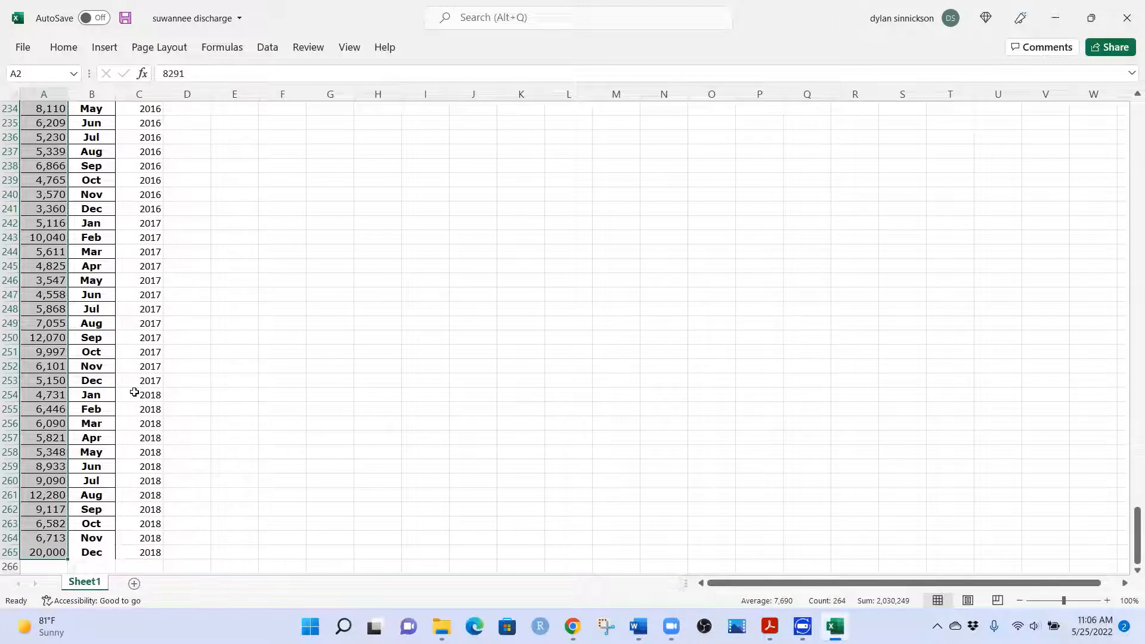
scroll(134, 392, up, 20)
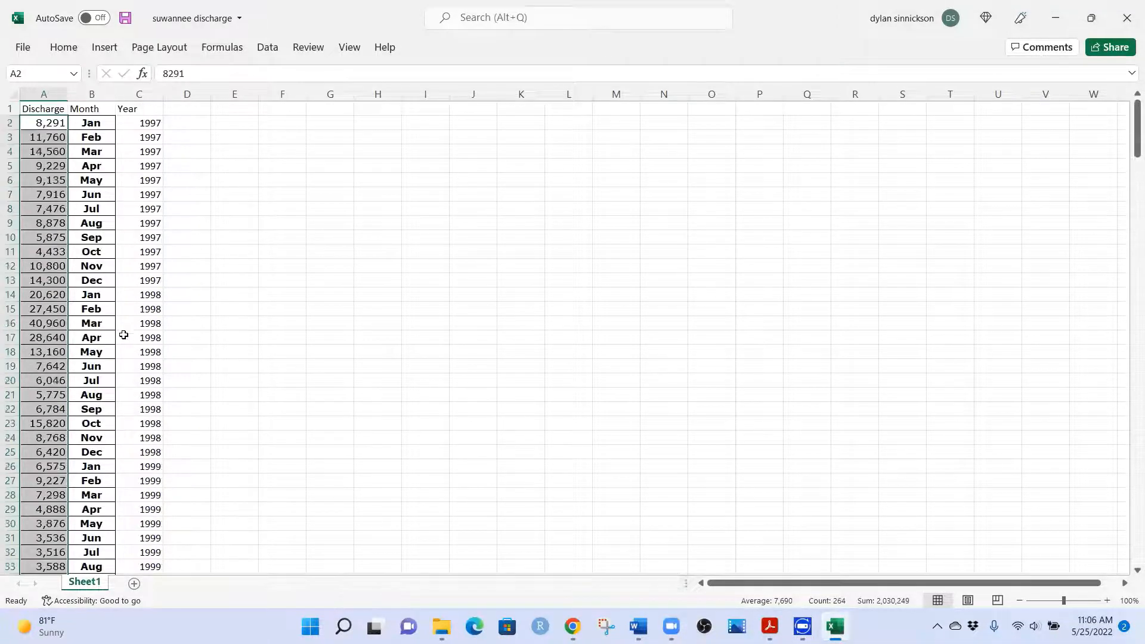
- Select the full data range A2:C265 below the headers, extending down and across from A2, and clear the selection
click(44, 127)
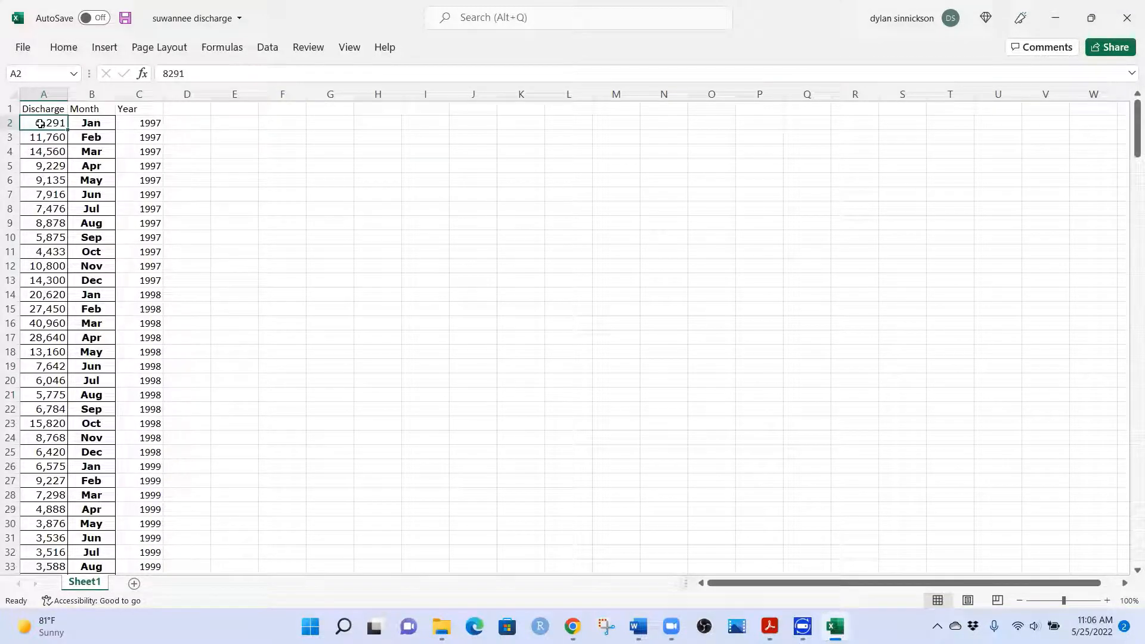
key(ctrl+shift+Down)
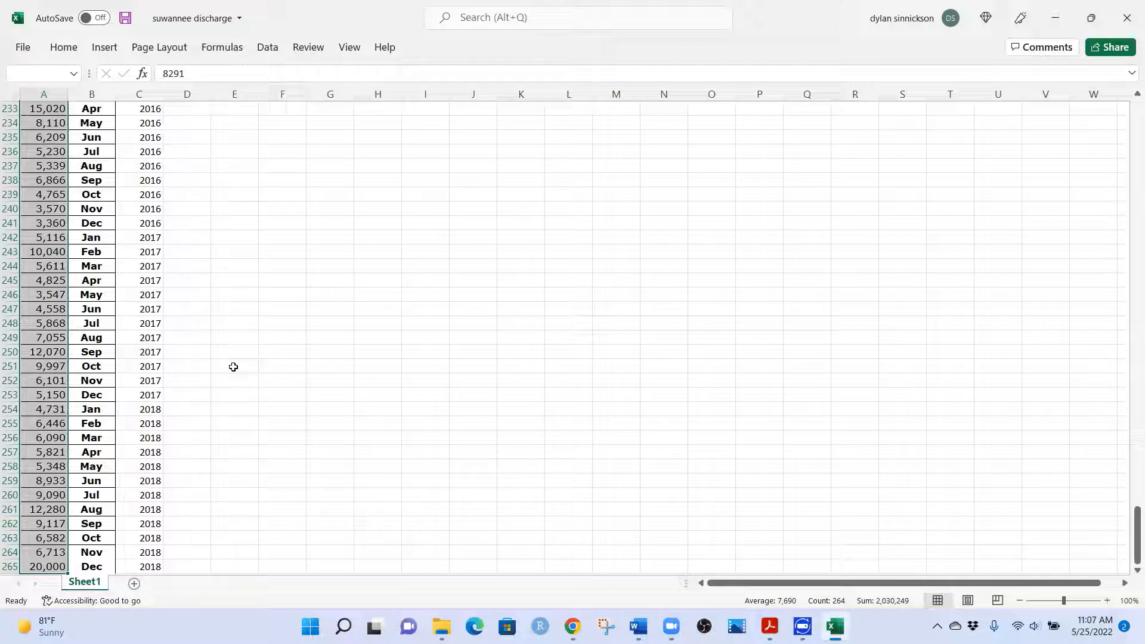
key(ctrl+shift+Right)
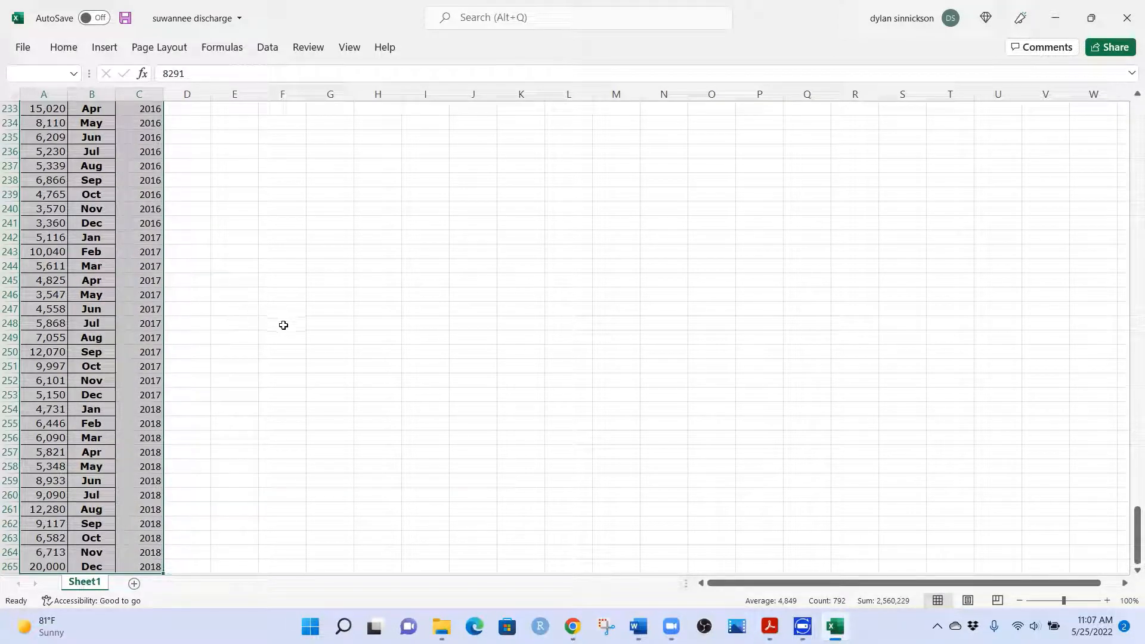
scroll(283, 325, up, 20)
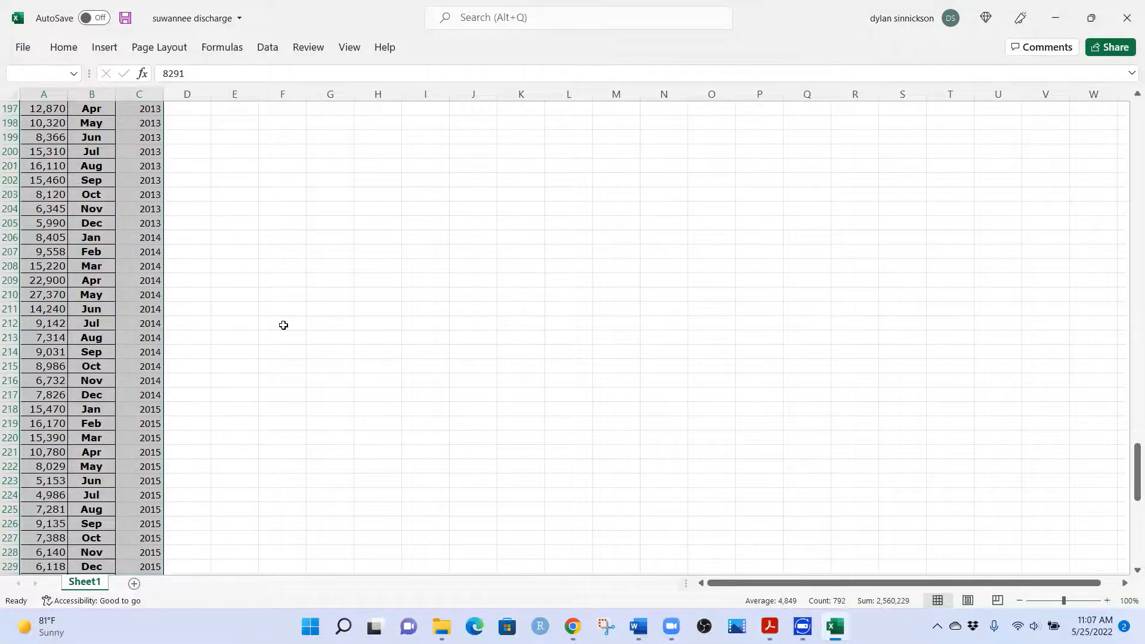
scroll(283, 325, up, 13)
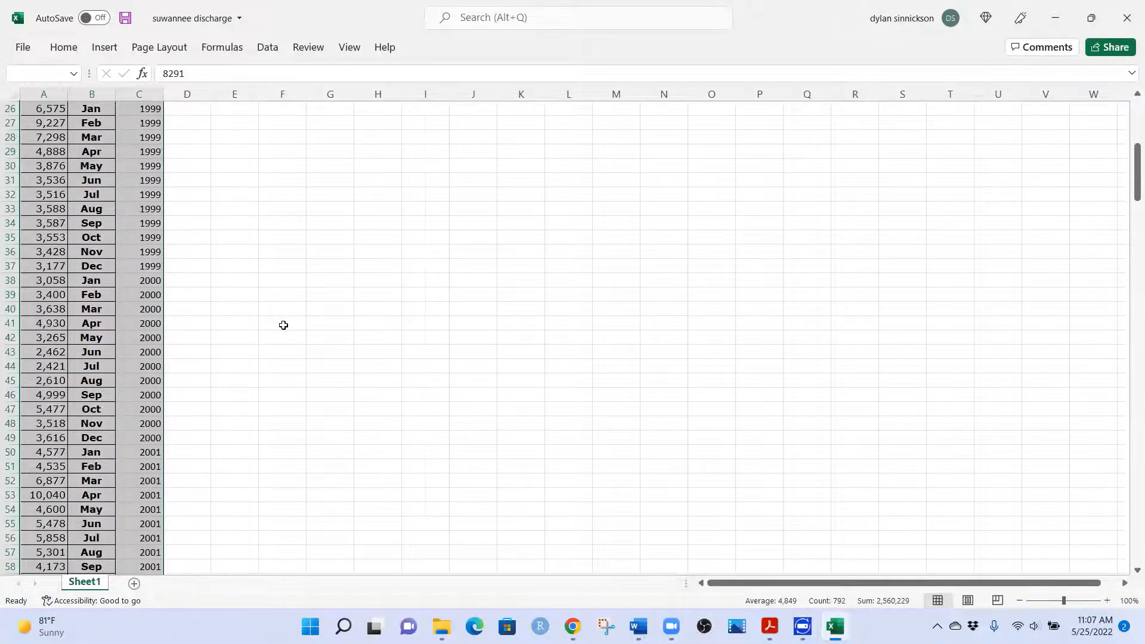
click(310, 225)
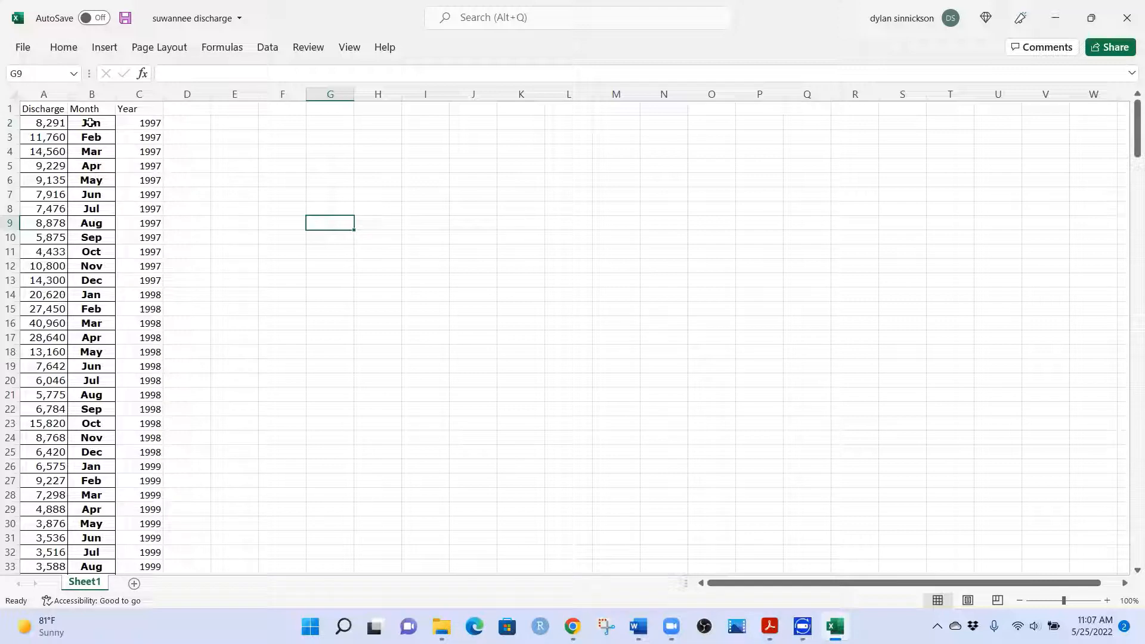
- Copy the month names Jan to Dec from B2:B13 and paste them transposed into a row starting at H2
drag(90, 122, 90, 280)
right_click(111, 152)
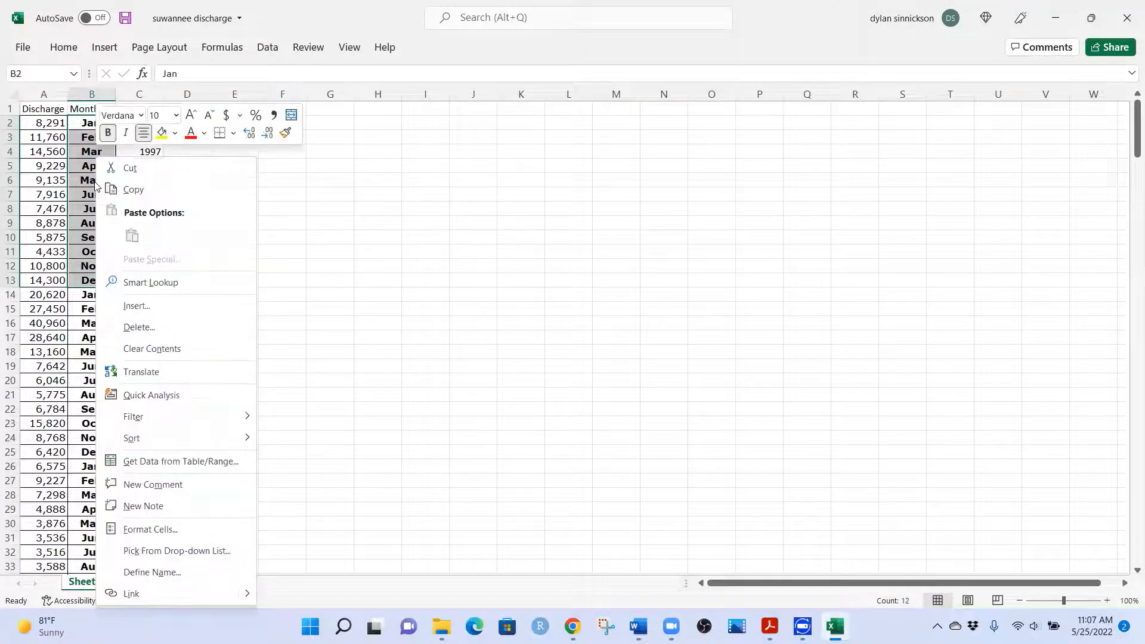
click(130, 188)
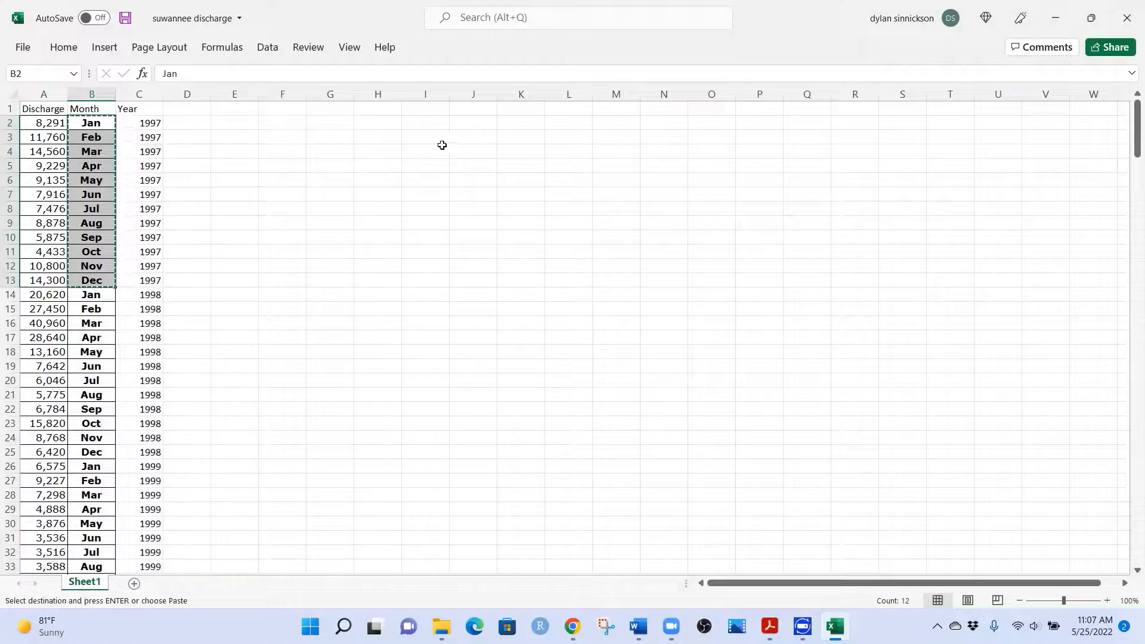
right_click(370, 122)
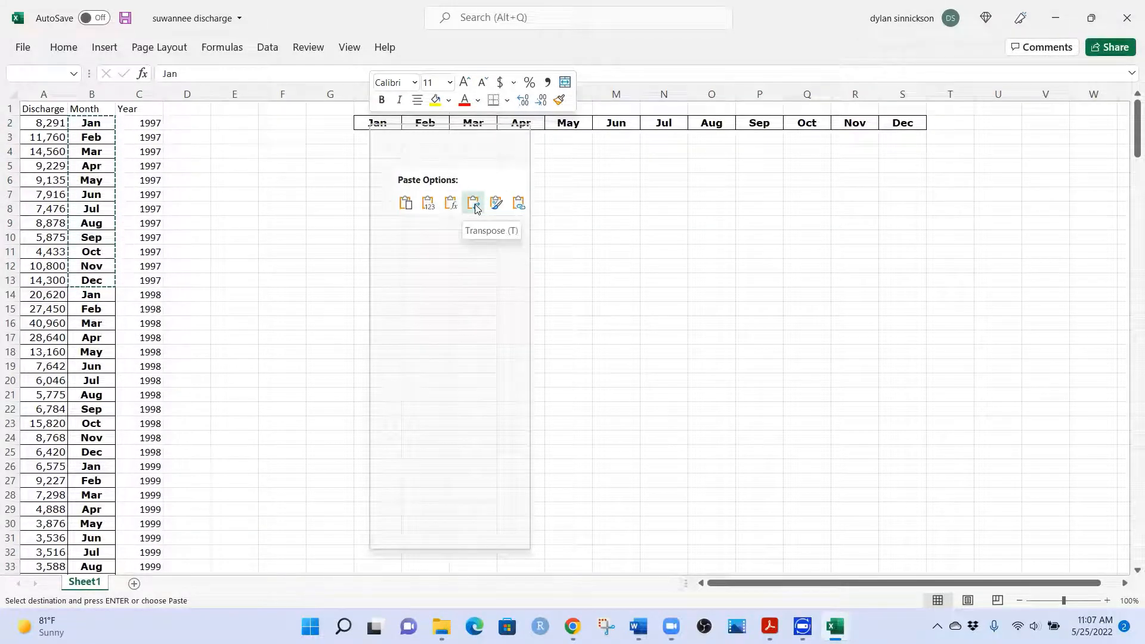
click(475, 206)
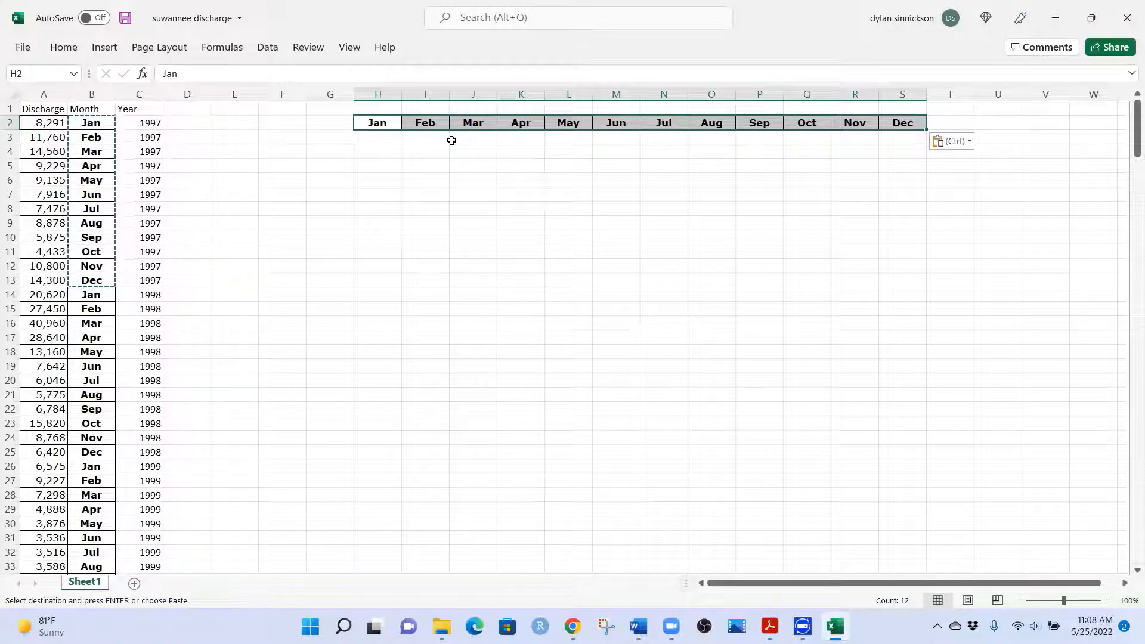
- Clear the contents of the transposed month row in H2:S2
key(ctrl)
key(Escape)
click(471, 134)
drag(387, 119, 909, 124)
right_click(910, 124)
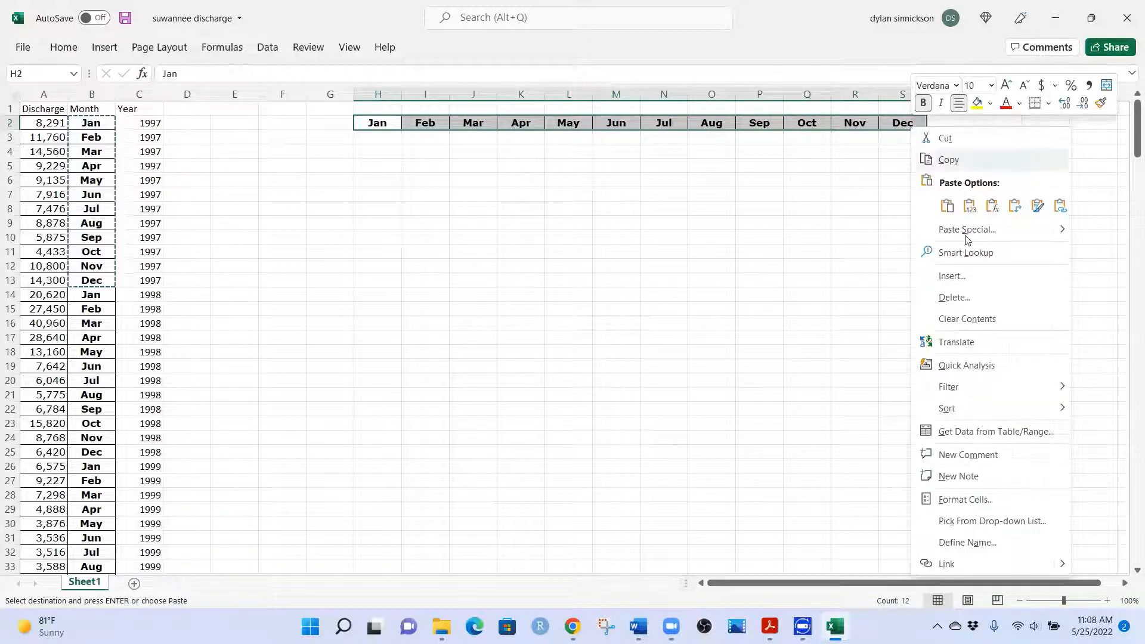
click(969, 320)
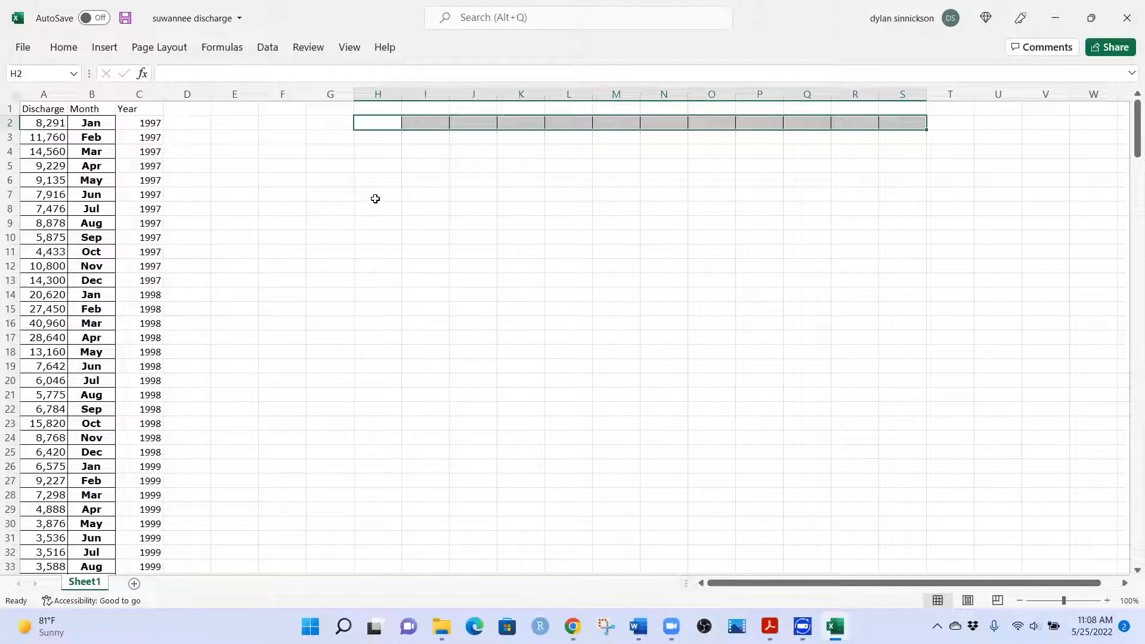
- Add the column header "projected.discharge" in cell D1
click(169, 111)
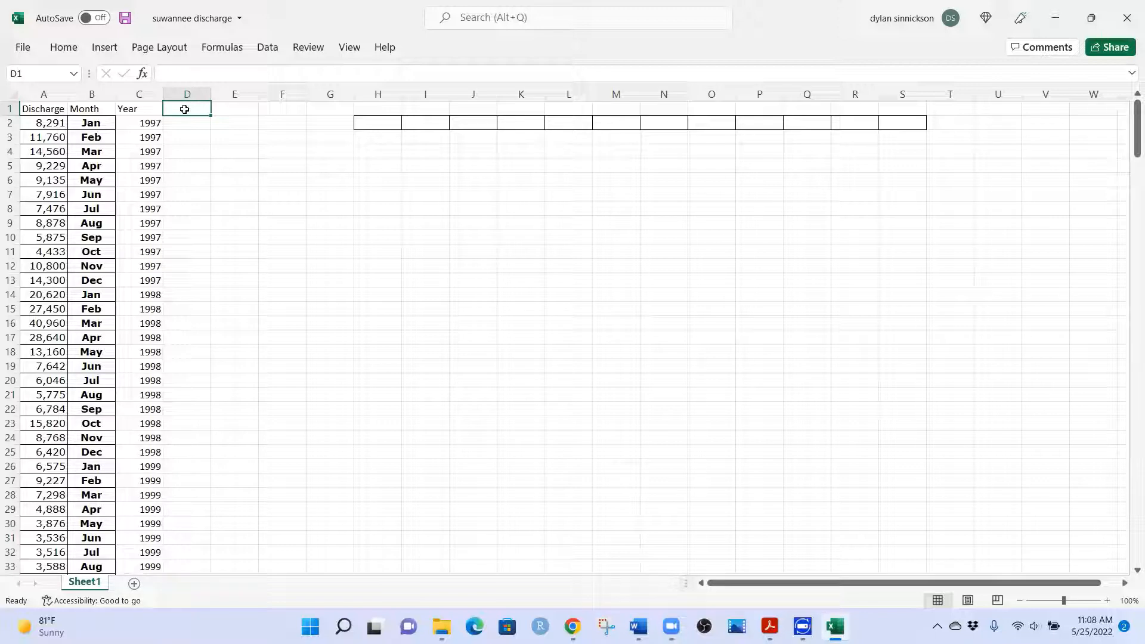
text(pooje)
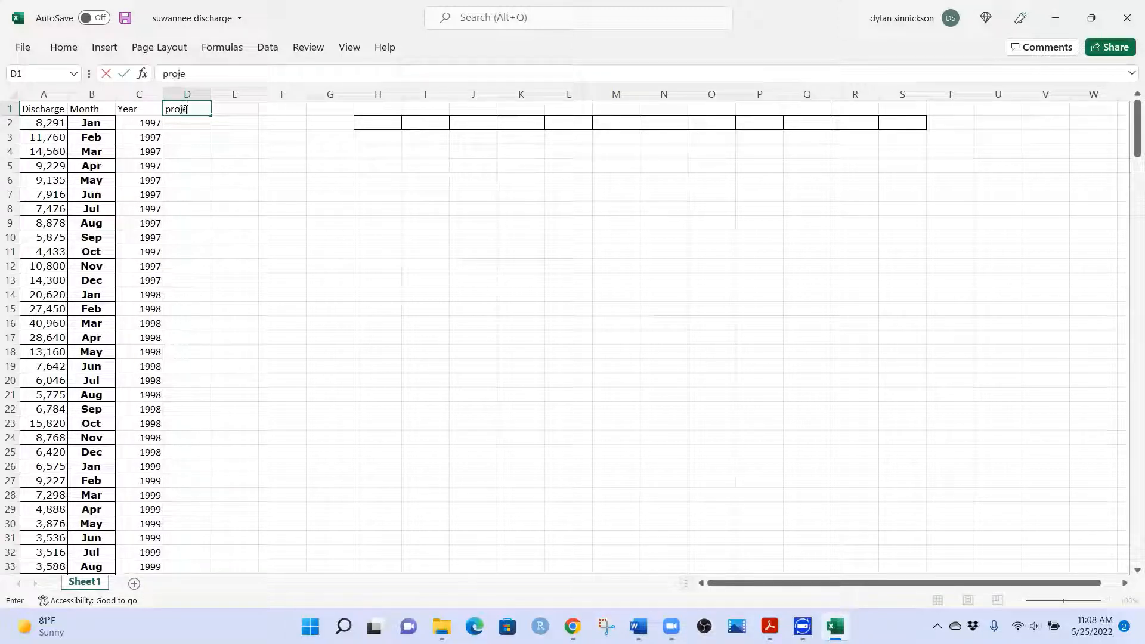
text(cted.discharge)
key(Return)
- Enter the formula =A2*.8 in D2 and fill it down the column to the last data row
text(=)
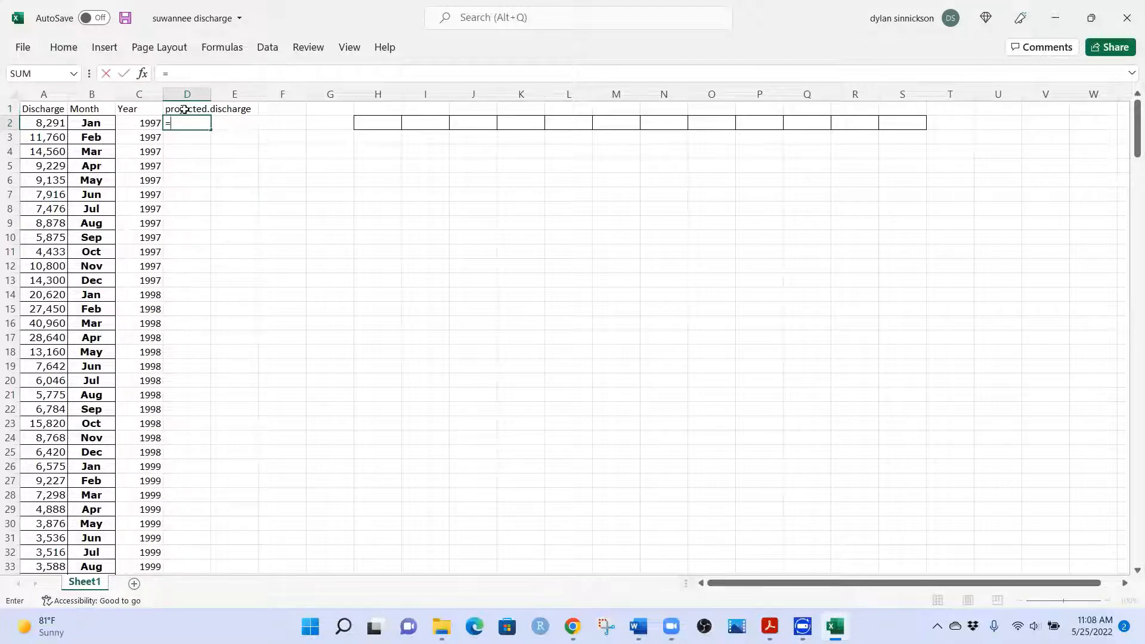
click(39, 124)
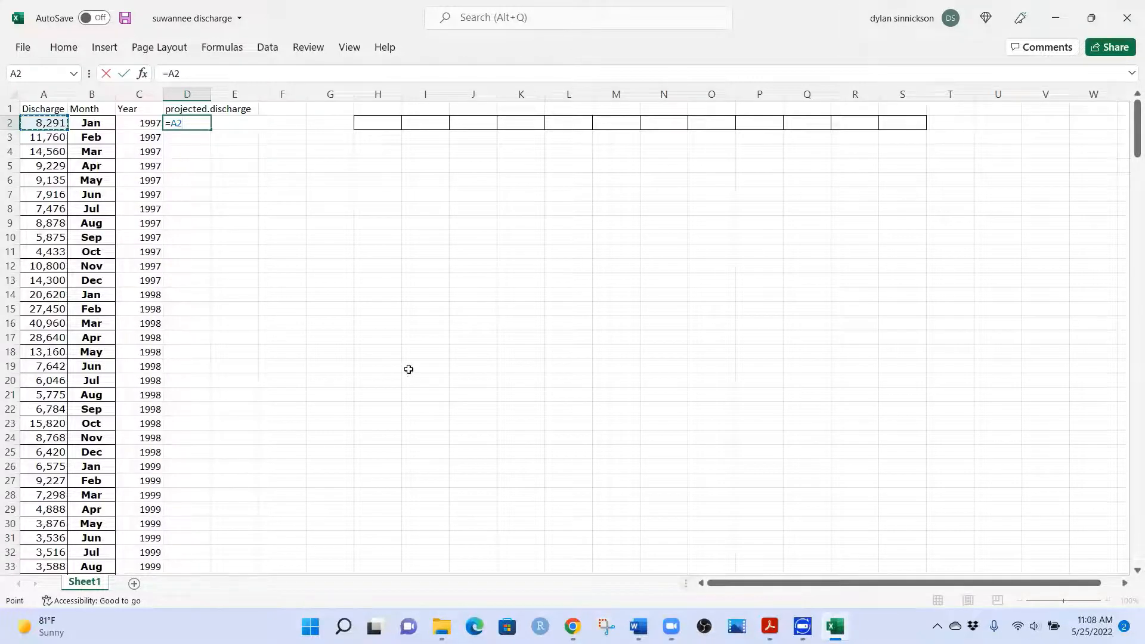
text(*.8)
key(Return)
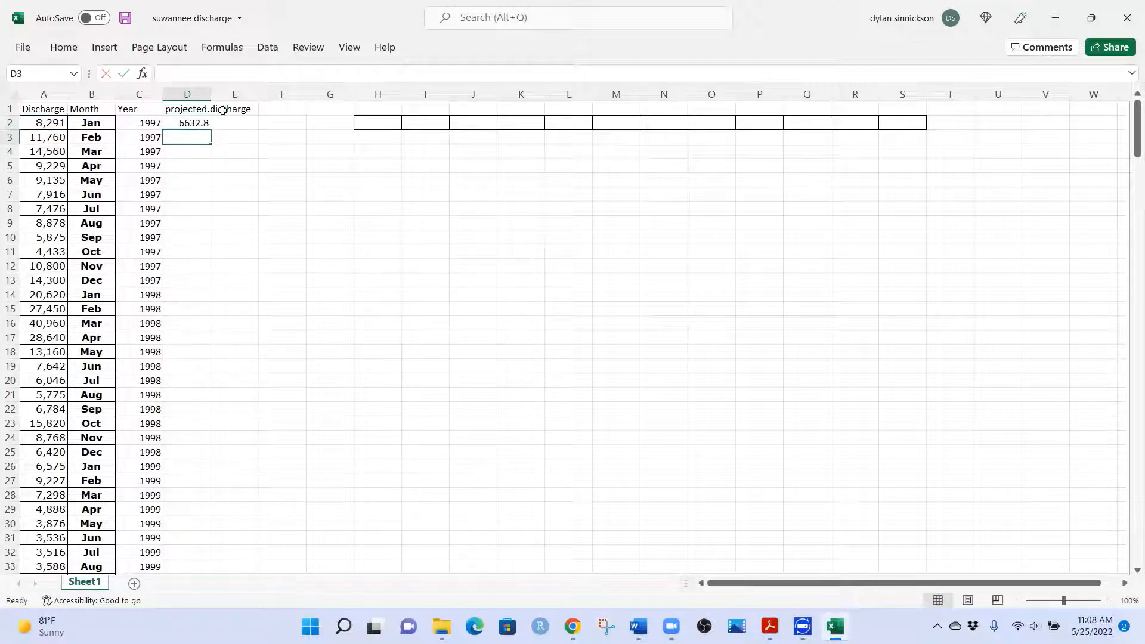
click(192, 122)
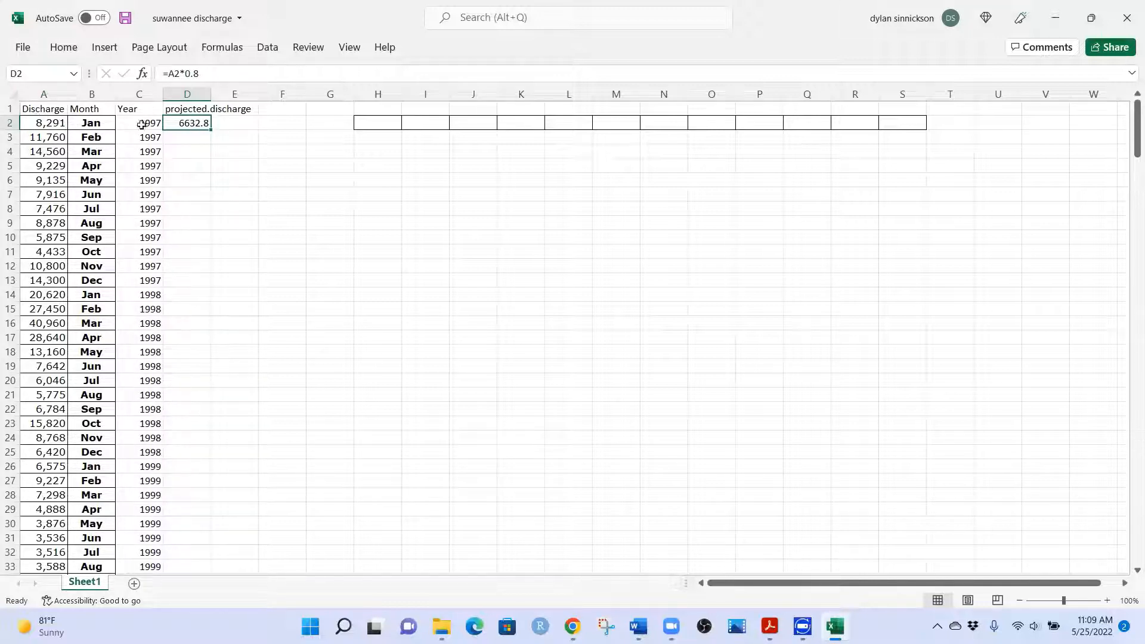
mouse_move(208, 128)
mouse_down()
mouse_move(203, 579)
mouse_move(202, 501)
mouse_move(206, 576)
mouse_move(219, 525)
mouse_move(210, 99)
mouse_move(206, 131)
mouse_up()
double_click(210, 130)
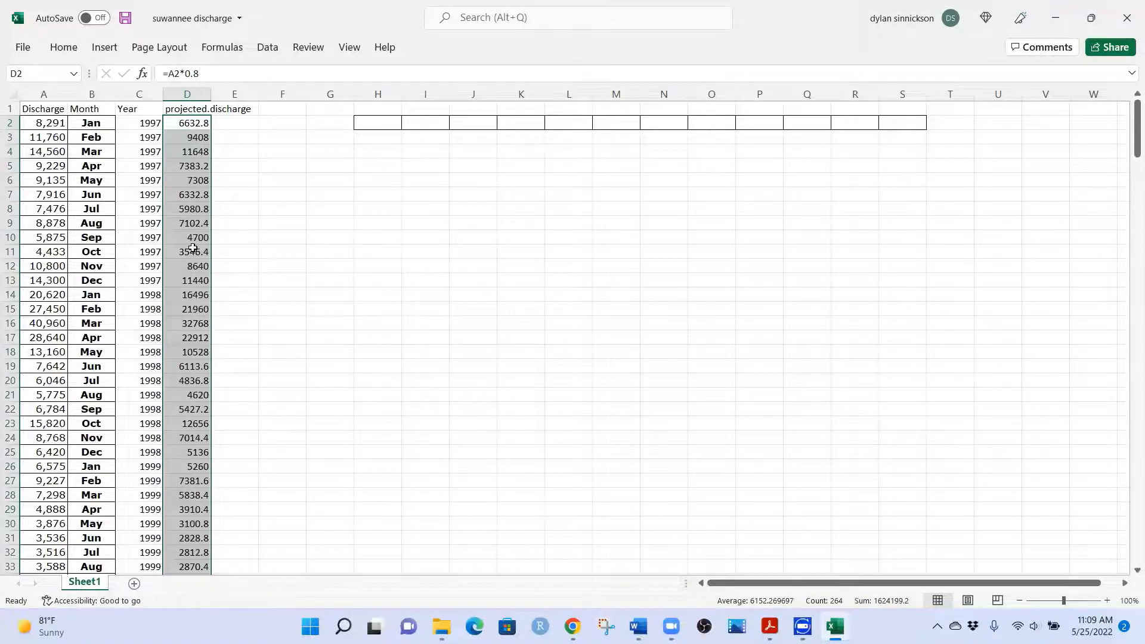
- Check the filled projected discharge formulas down column D, examining the cell reference in D91
scroll(193, 218, down, 20)
click(195, 283)
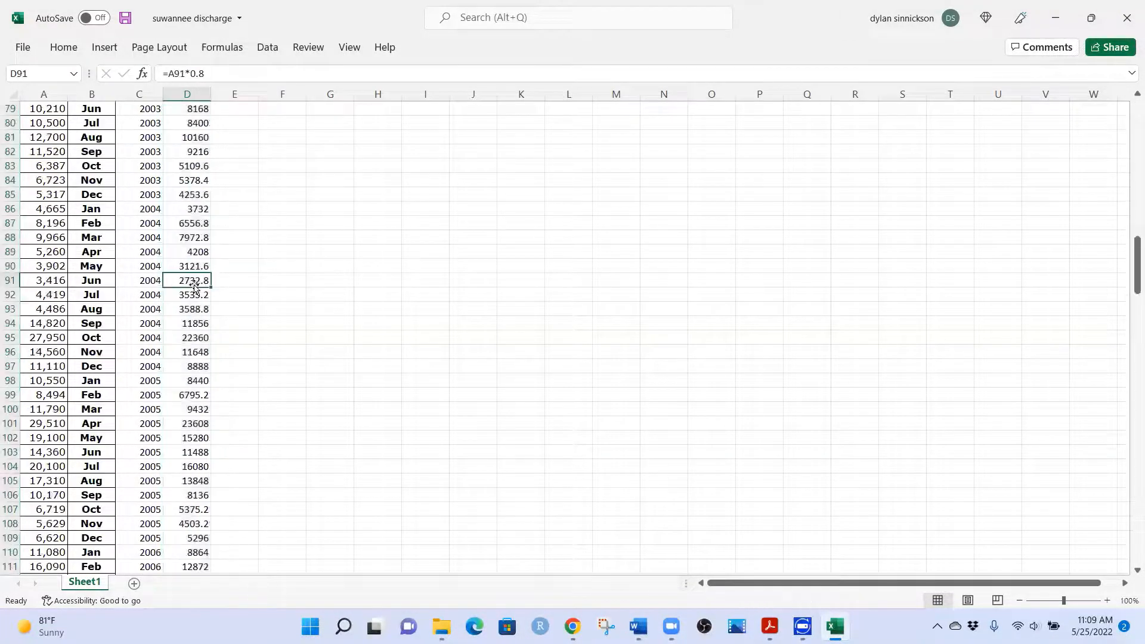
double_click(192, 283)
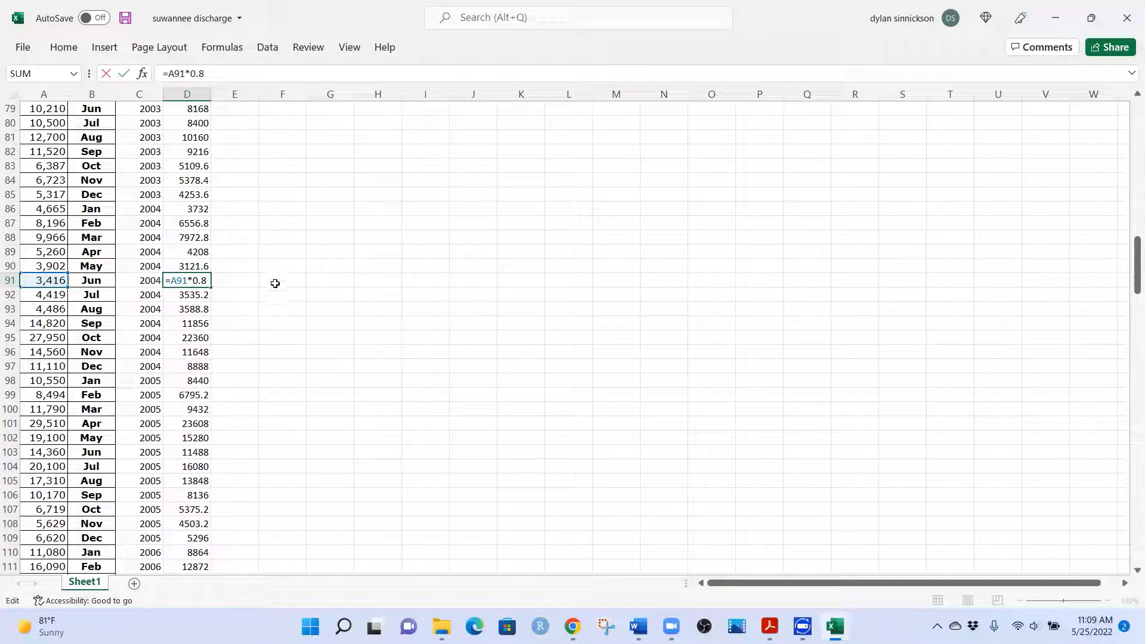
key(Escape)
scroll(231, 310, down, 7)
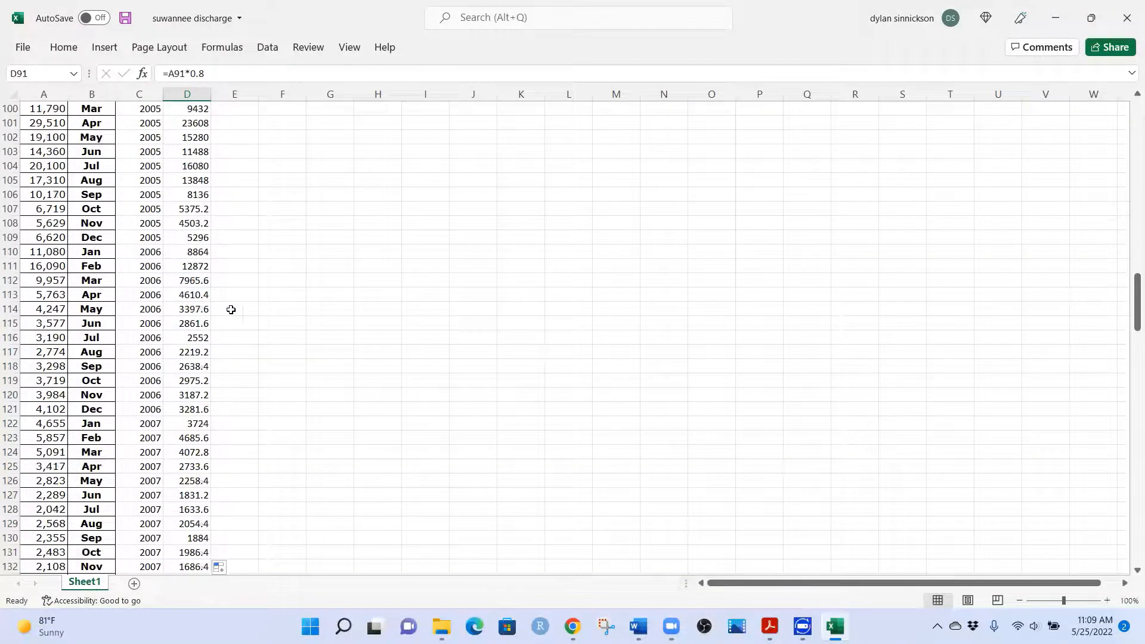
scroll(231, 310, down, 20)
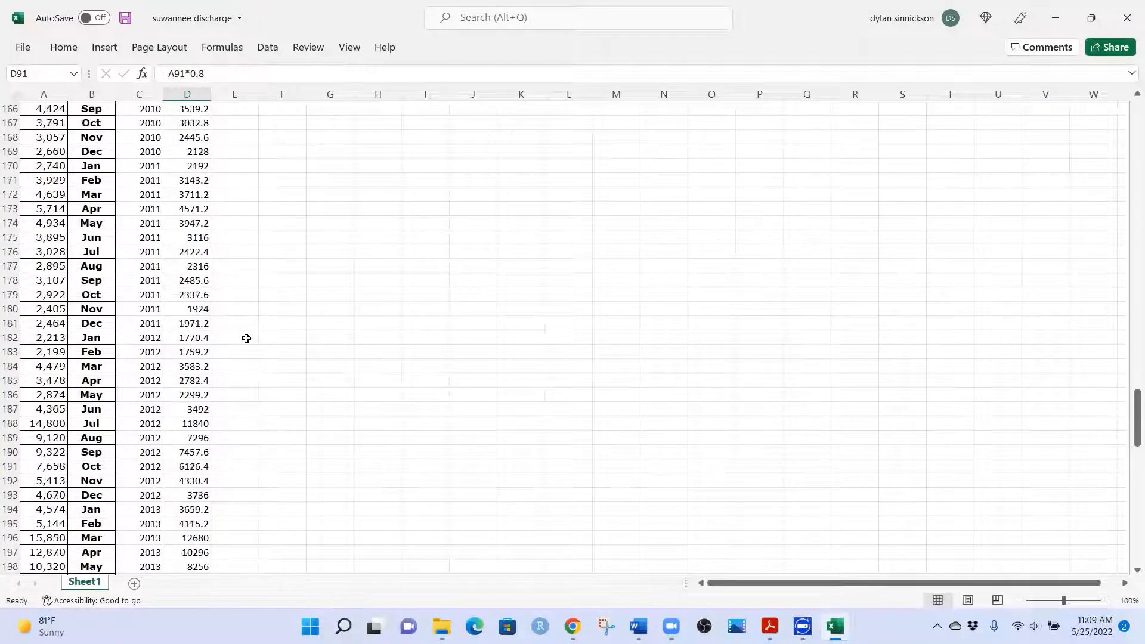
scroll(247, 338, up, 20)
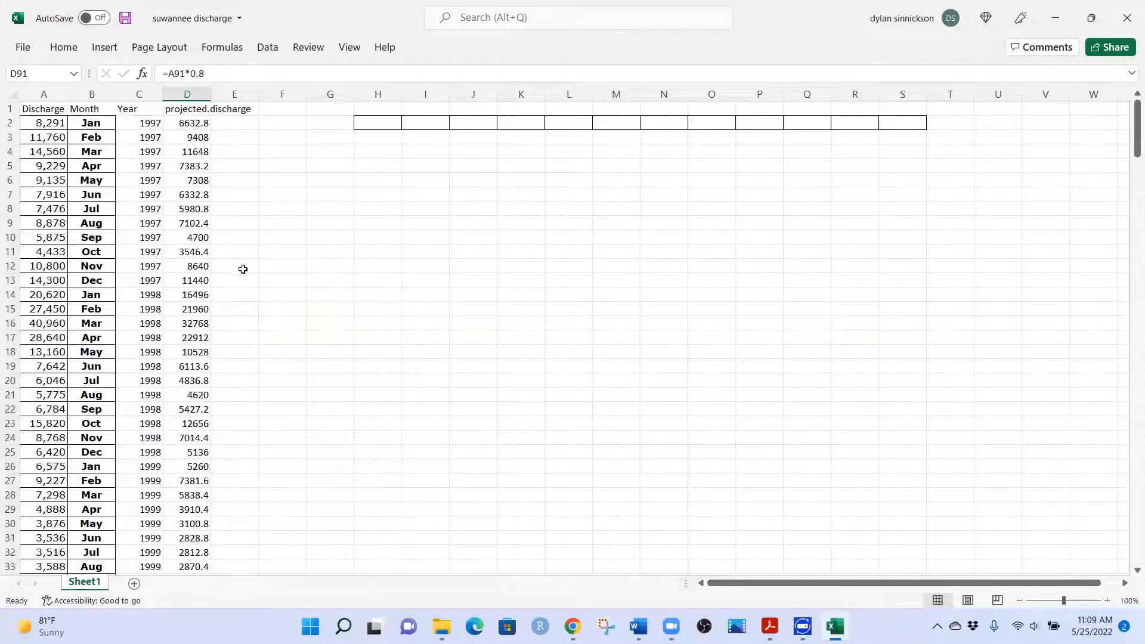
- Copy the projected discharge cells D2:D265, paste them with their formulas starting at F2, and inspect the formula in F2
click(184, 123)
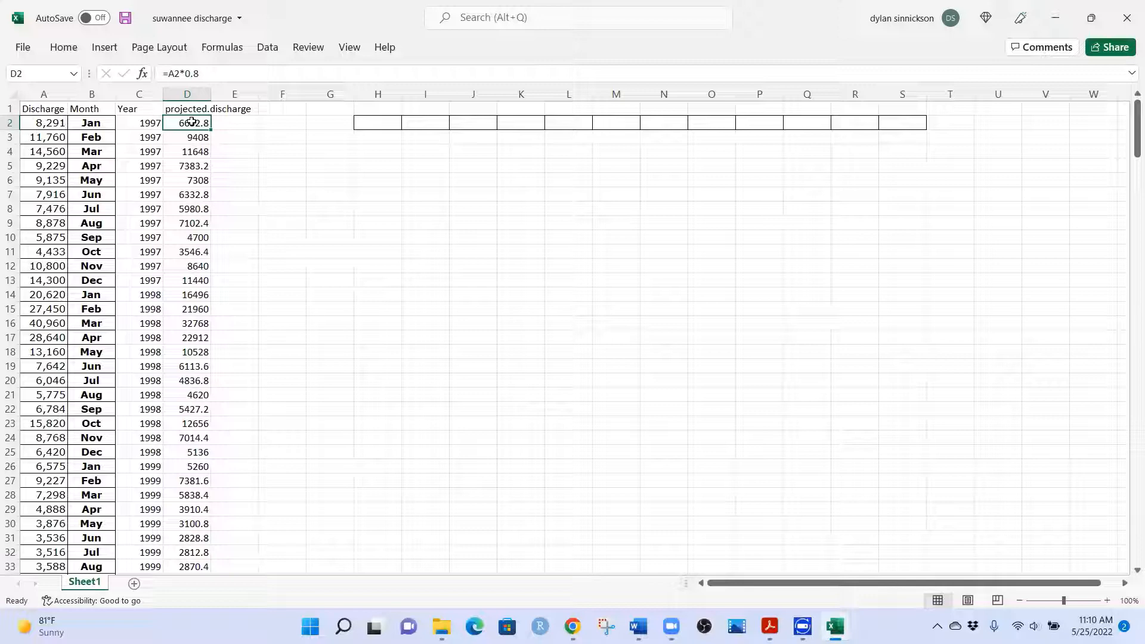
key(ctrl+shift+Down)
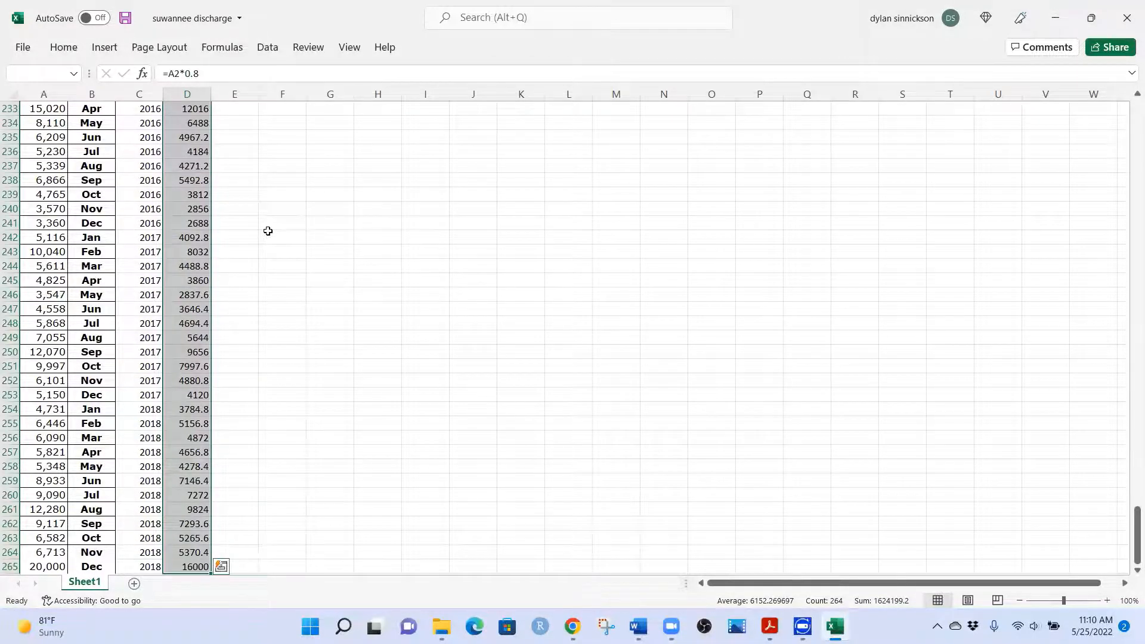
scroll(267, 231, up, 20)
scroll(236, 215, up, 20)
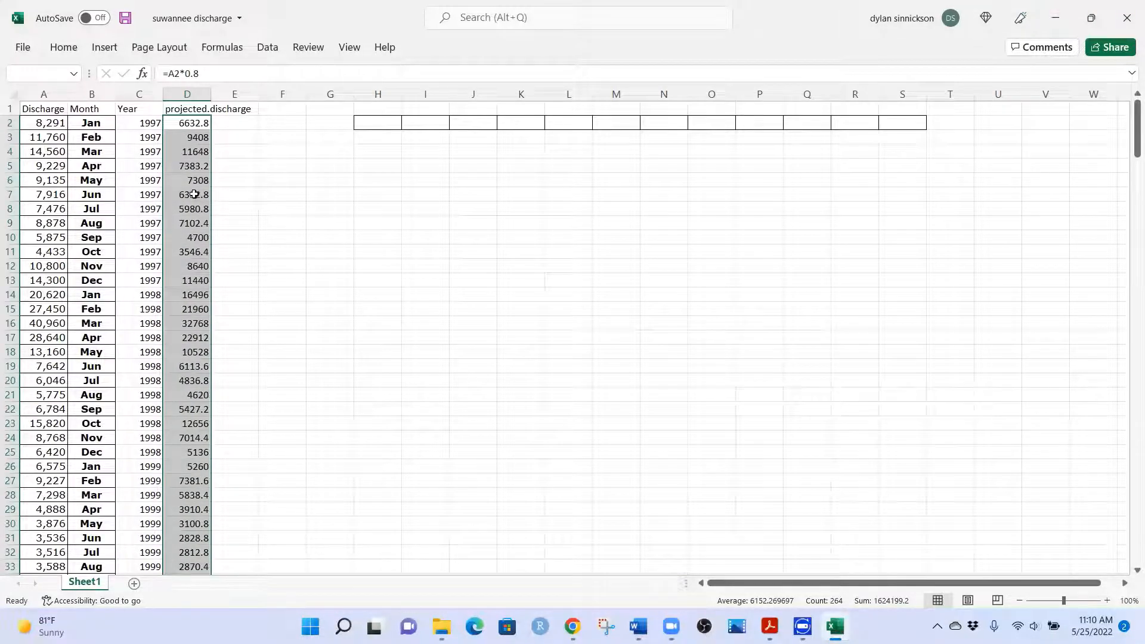
right_click(195, 195)
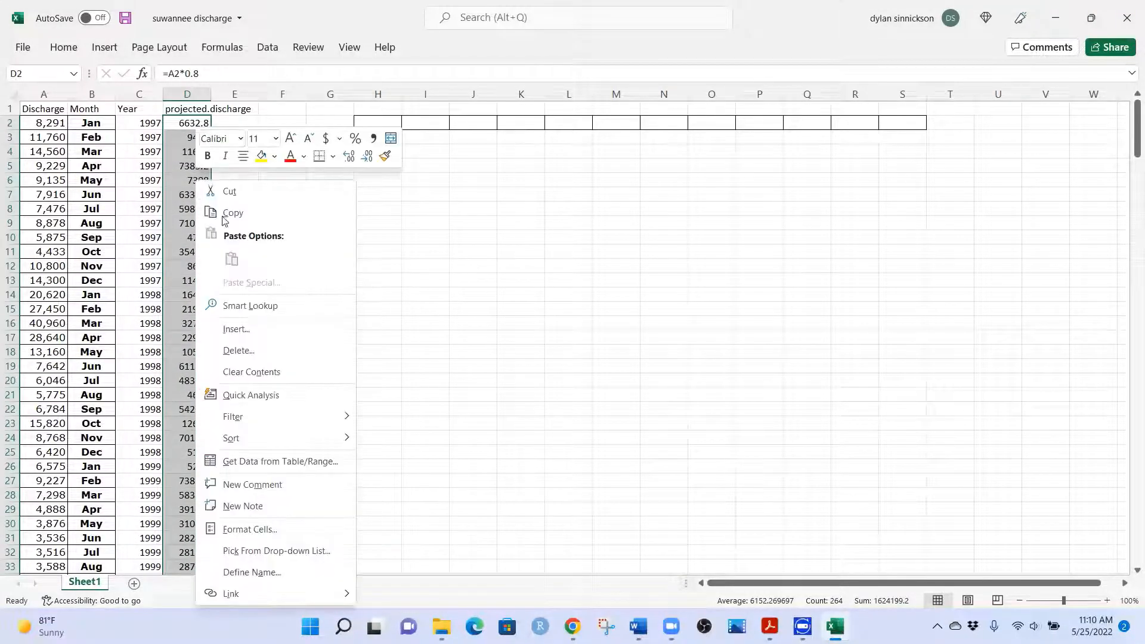
click(246, 213)
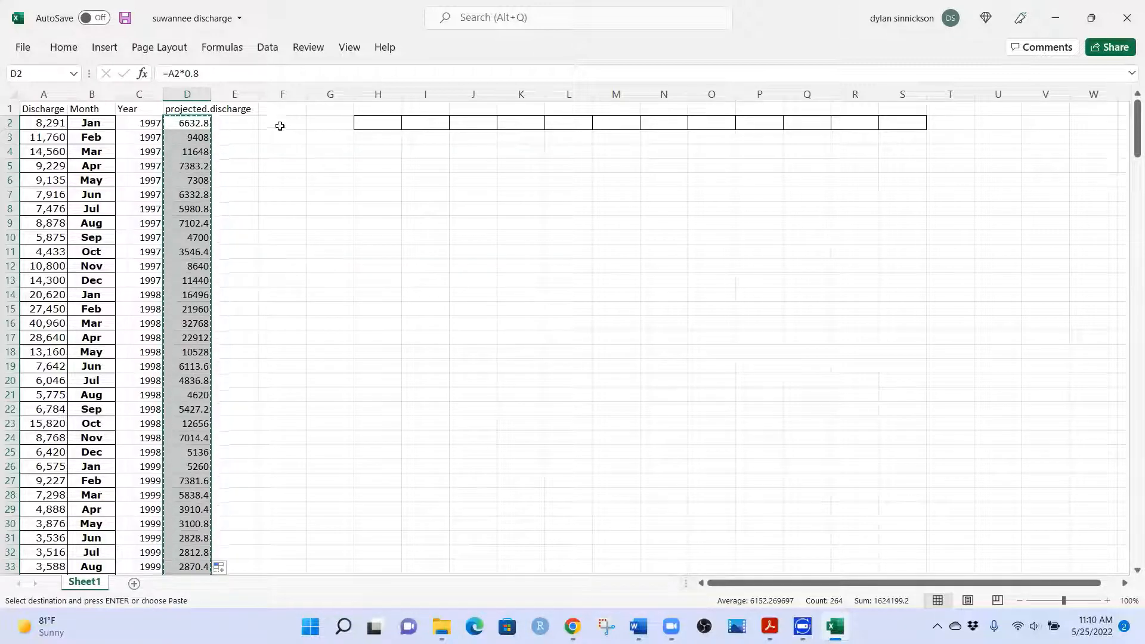
click(280, 126)
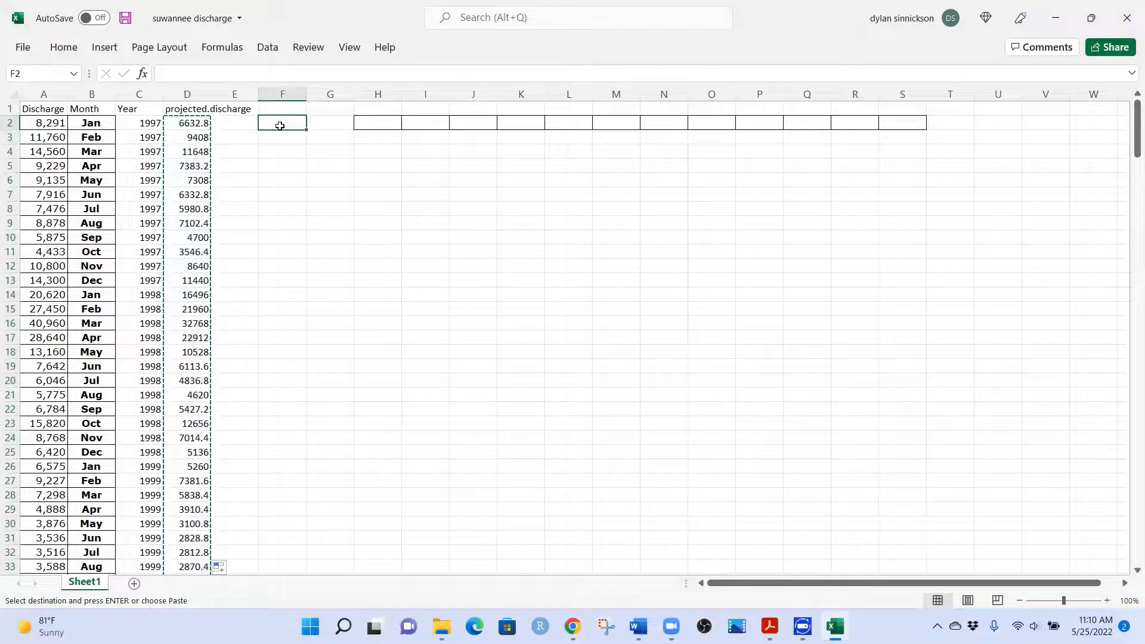
key(ctrl+v)
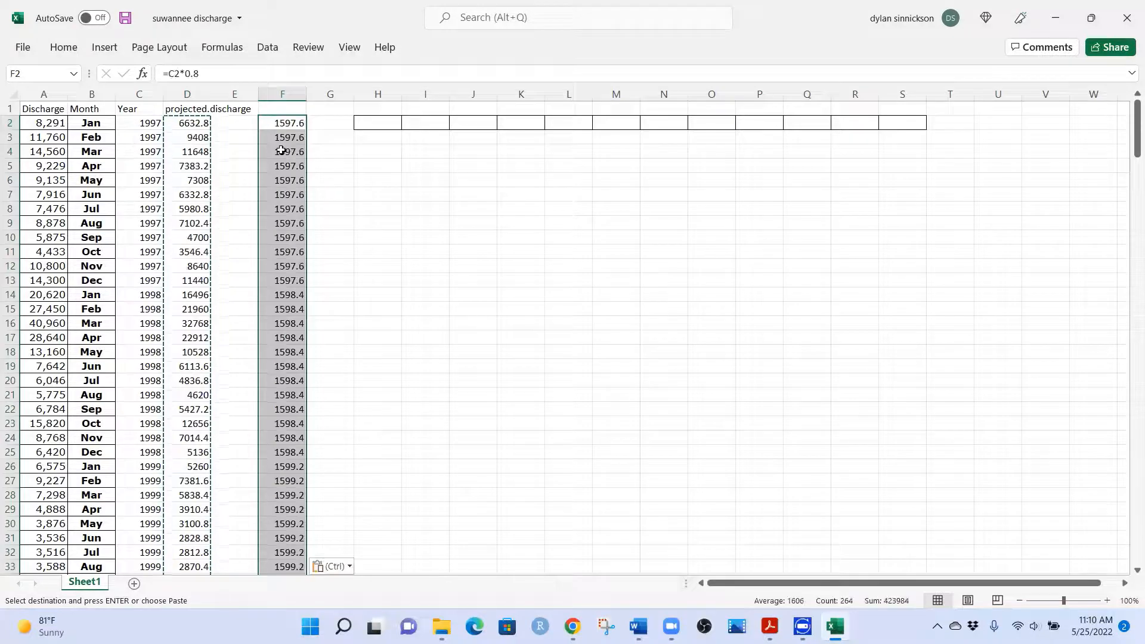
double_click(287, 123)
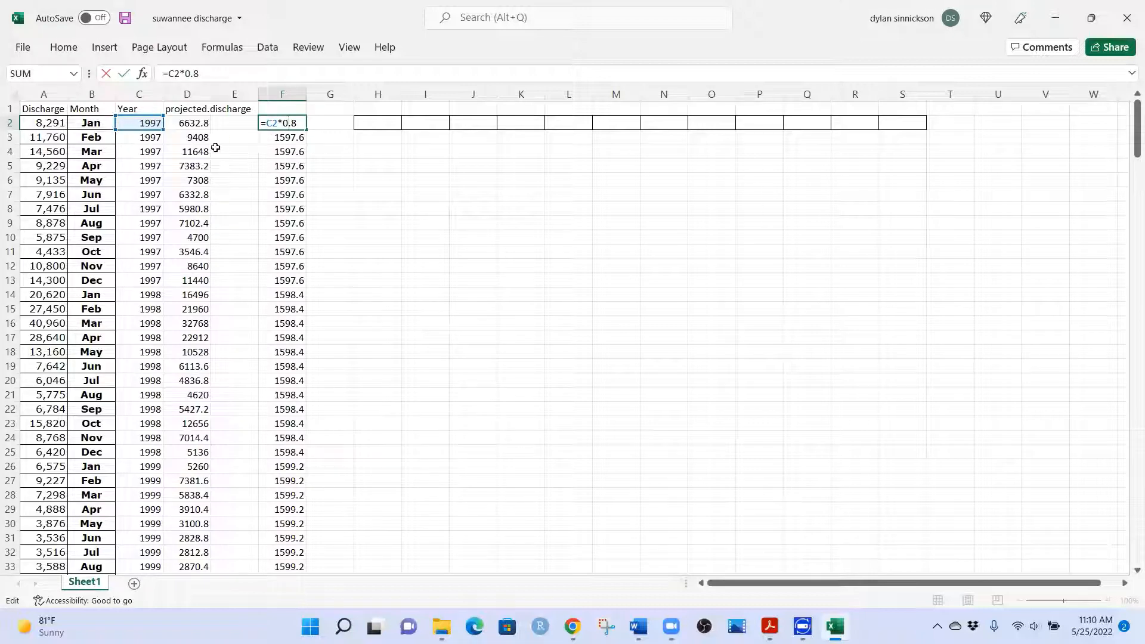
click(244, 161)
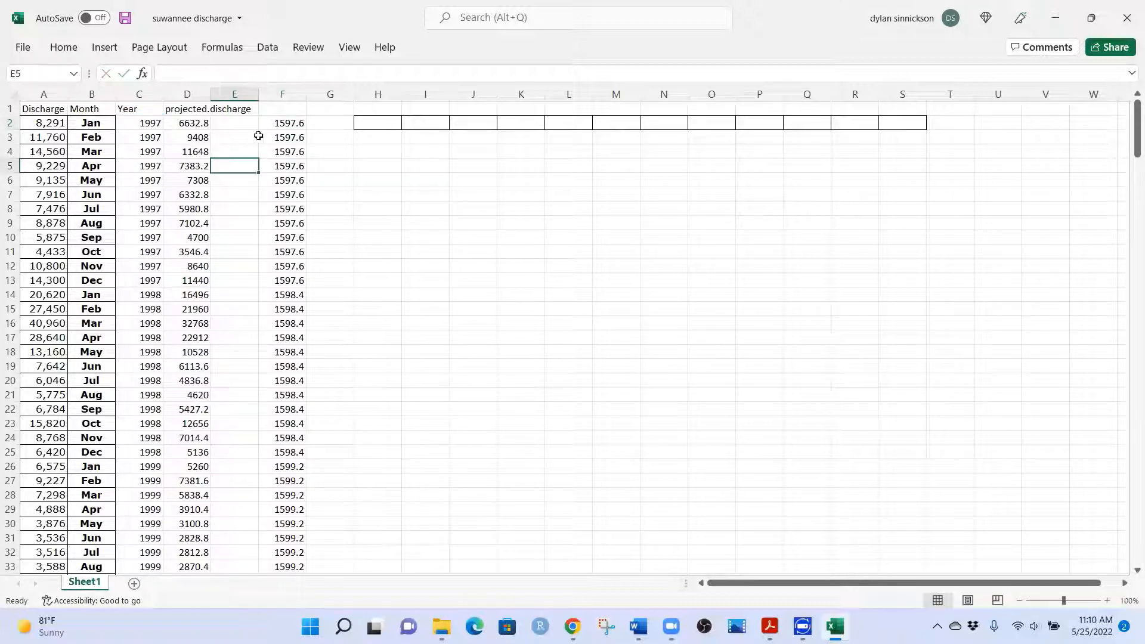
- Clear the contents of the pasted formula cells F2:F265
drag(279, 125, 307, 275)
scroll(254, 305, up, 10)
click(282, 125)
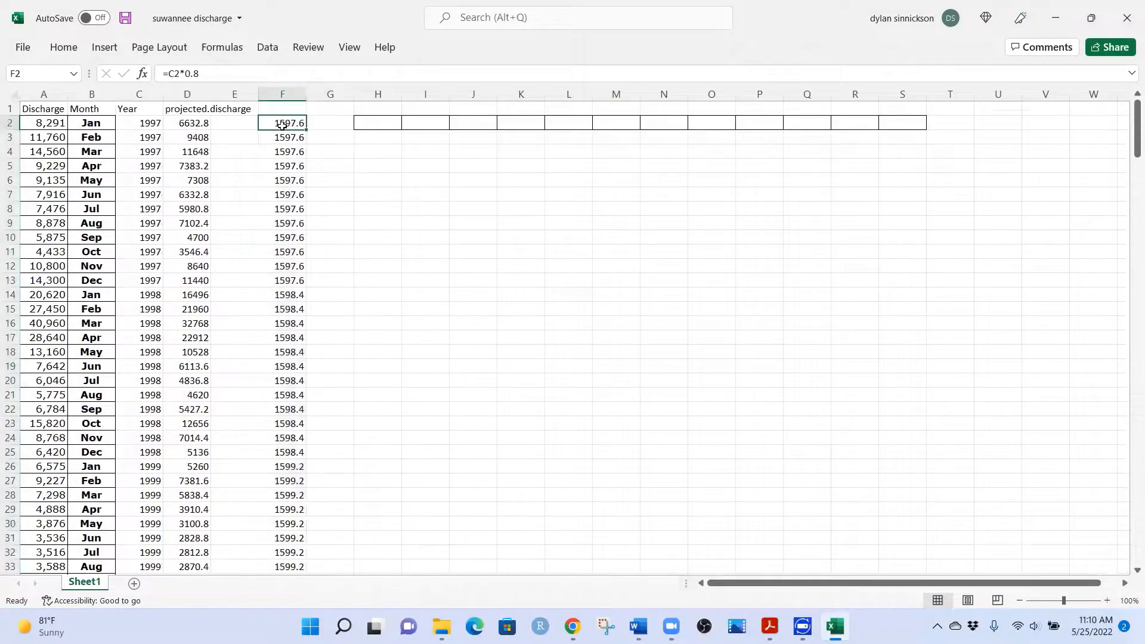
key(ctrl+shift+Down)
right_click(282, 124)
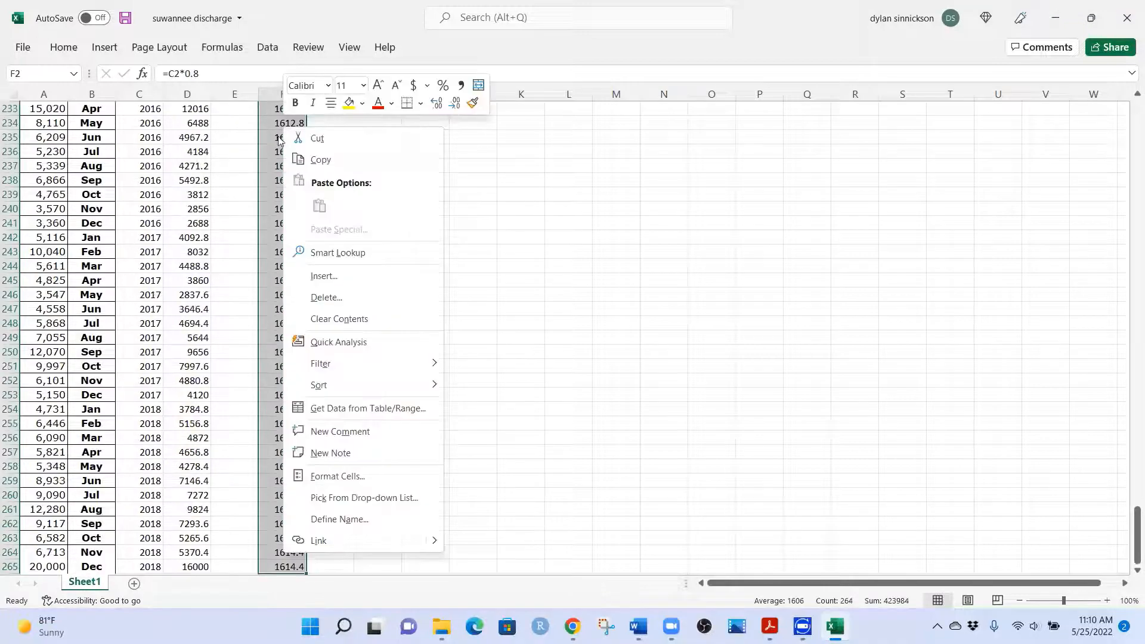
key(Escape)
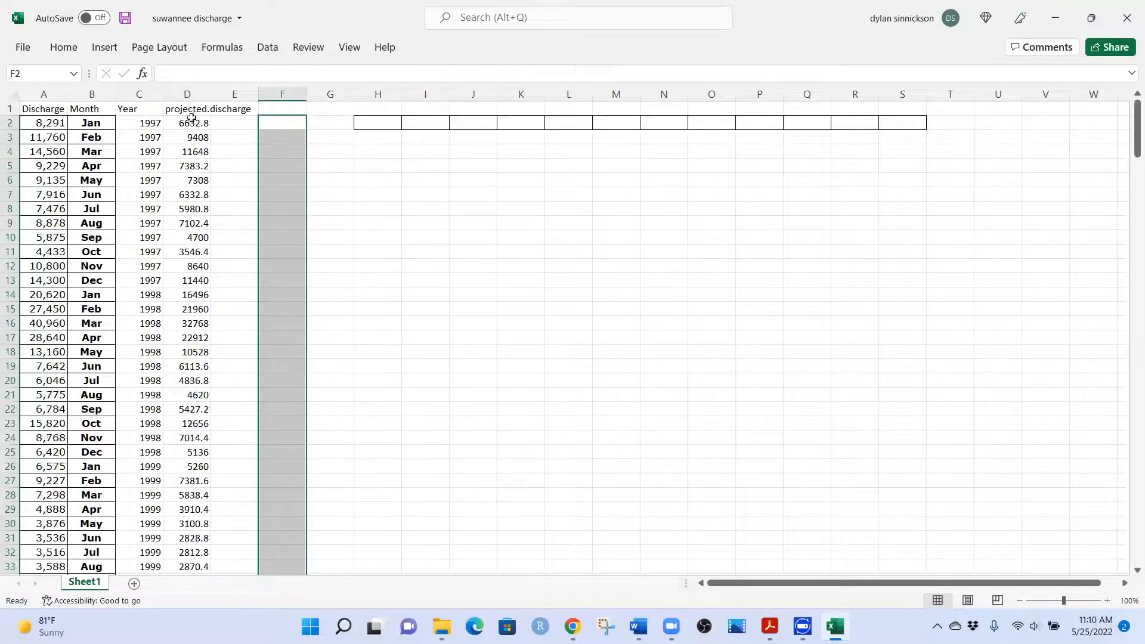
- Copy the projected discharge cells D2:D265 and paste them as values only starting at F2
click(192, 121)
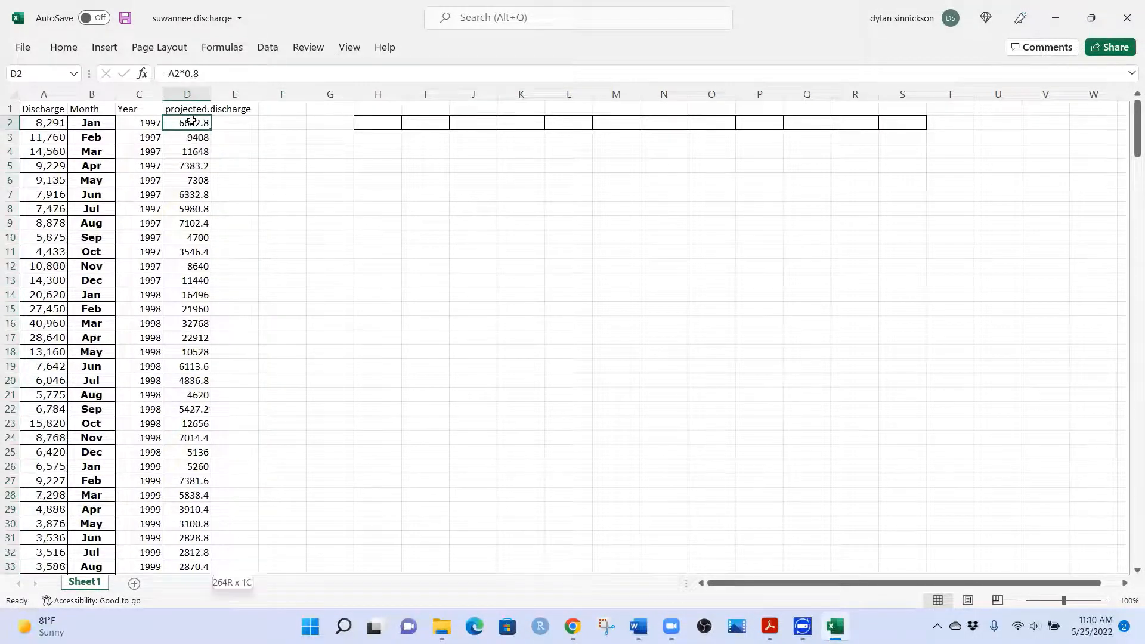
key(ctrl+shift+Down)
right_click(195, 152)
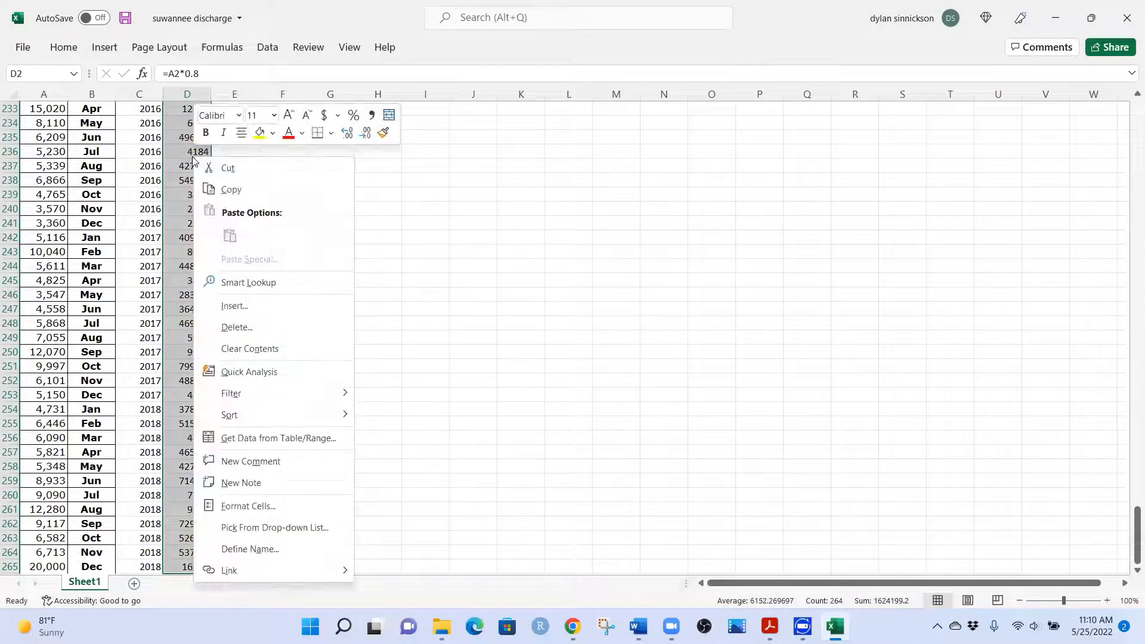
click(228, 189)
scroll(230, 191, up, 20)
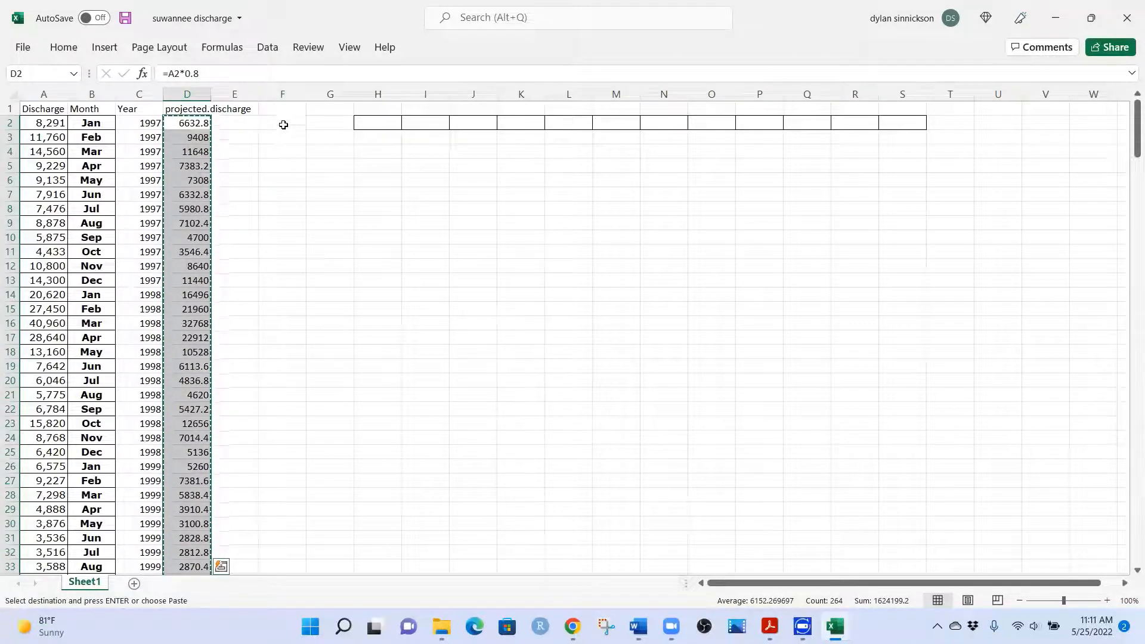
right_click(283, 124)
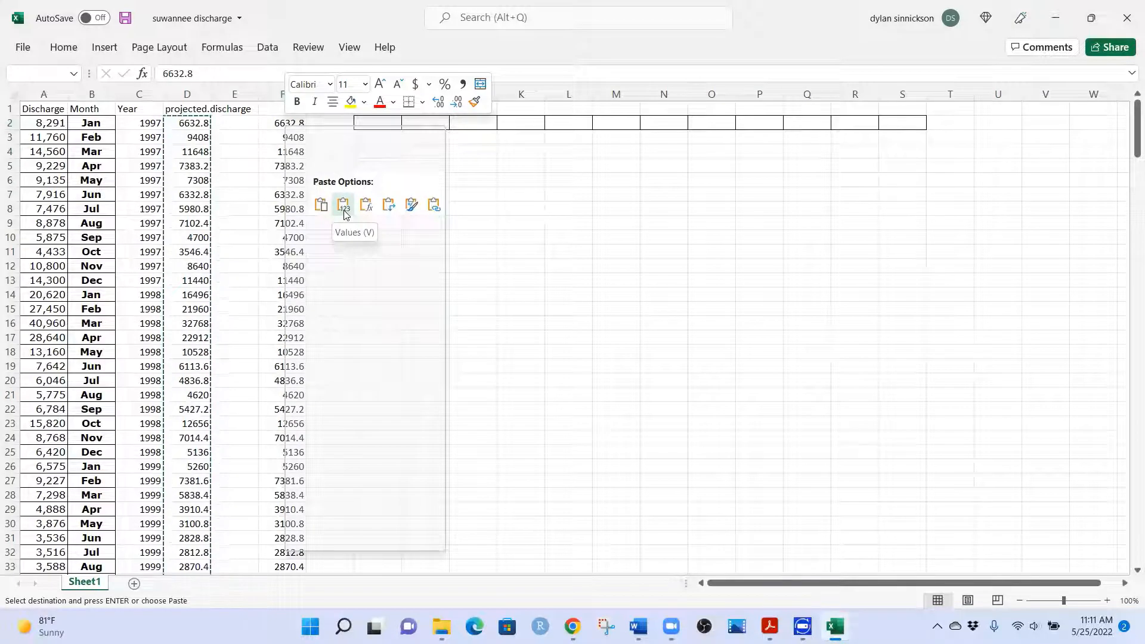
click(345, 209)
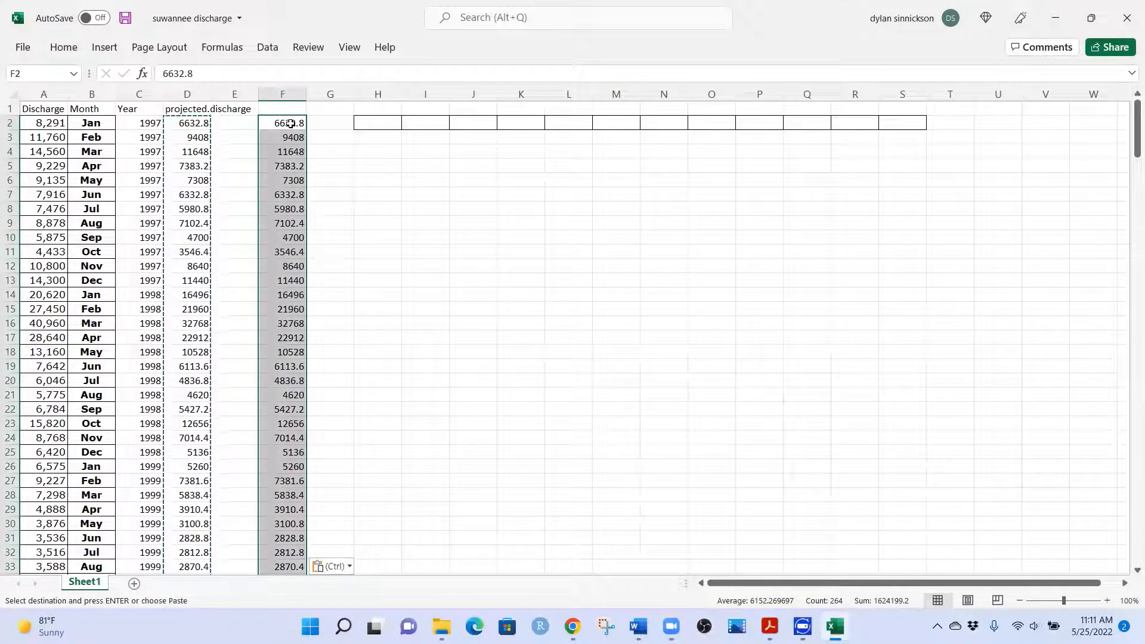
- Compare the content of pasted cell F2 with the formula in D2, leaving both cells unedited
double_click(288, 124)
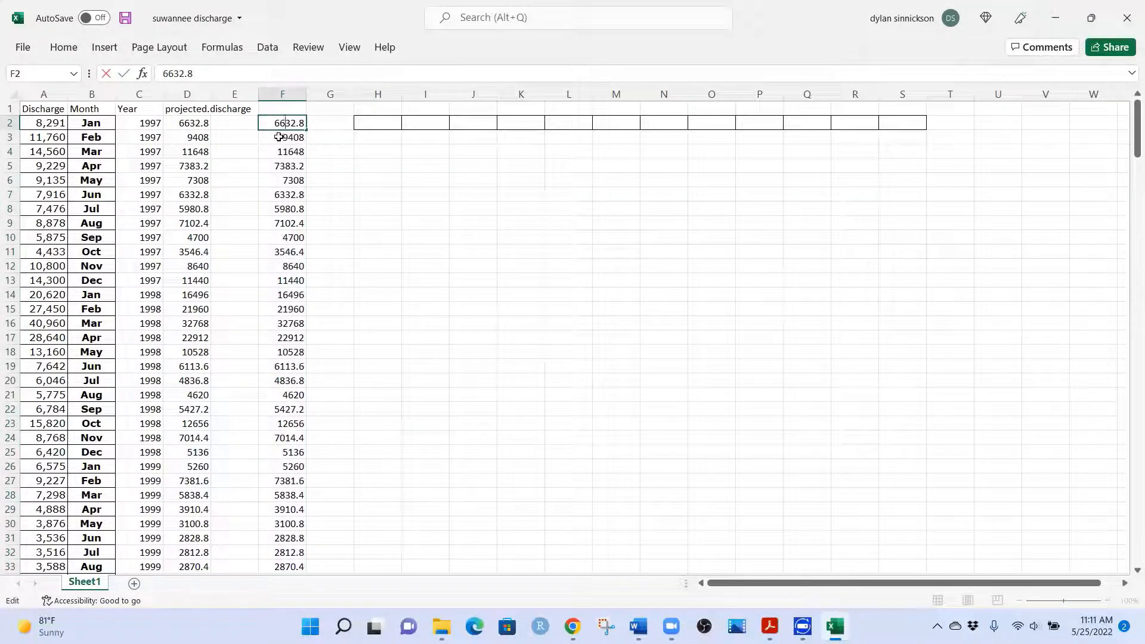
click(279, 137)
click(189, 123)
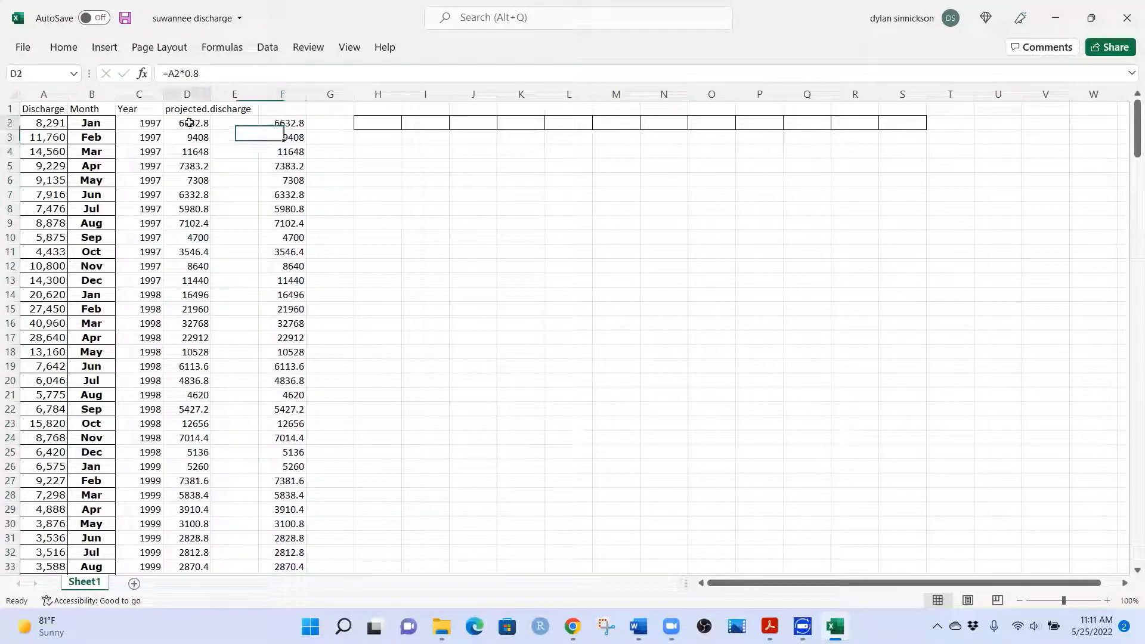
double_click(189, 124)
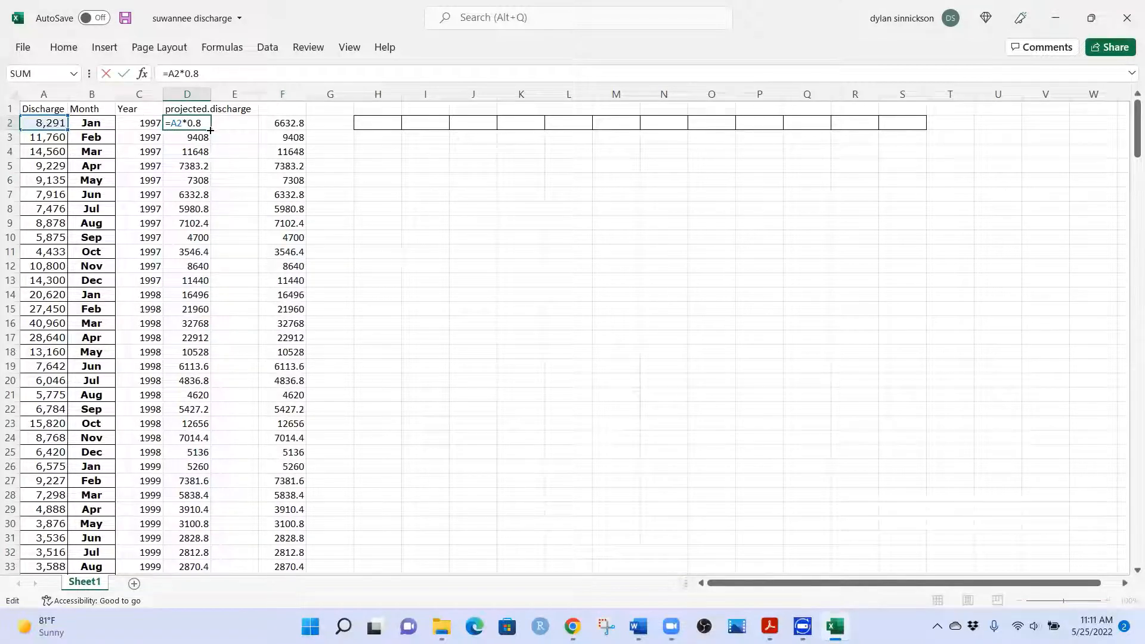
key(Escape)
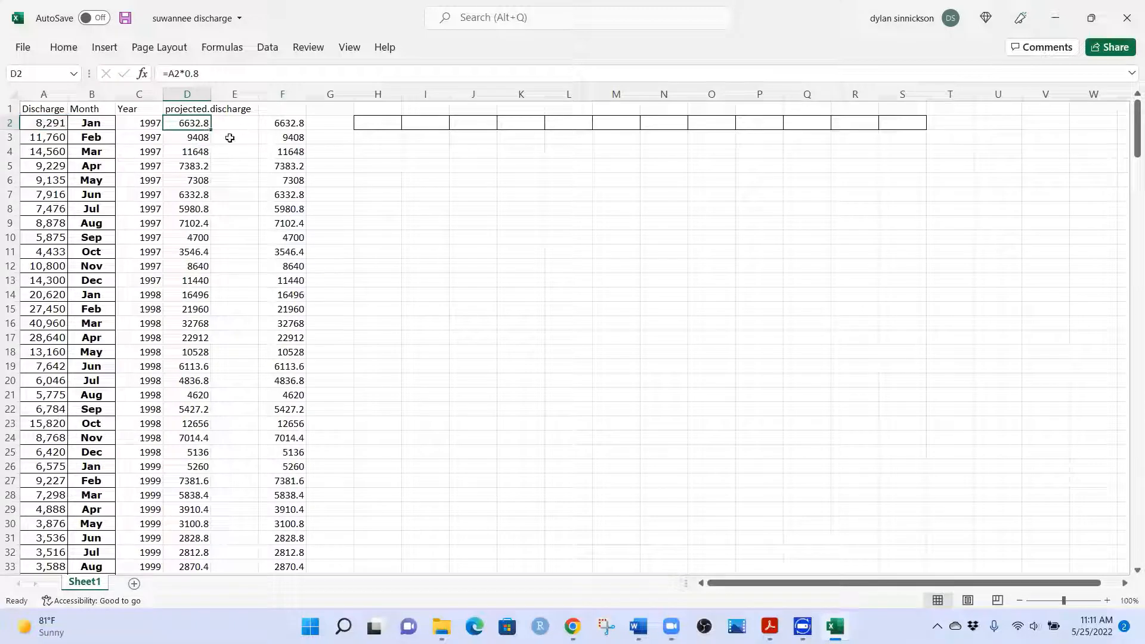
right_click(278, 123)
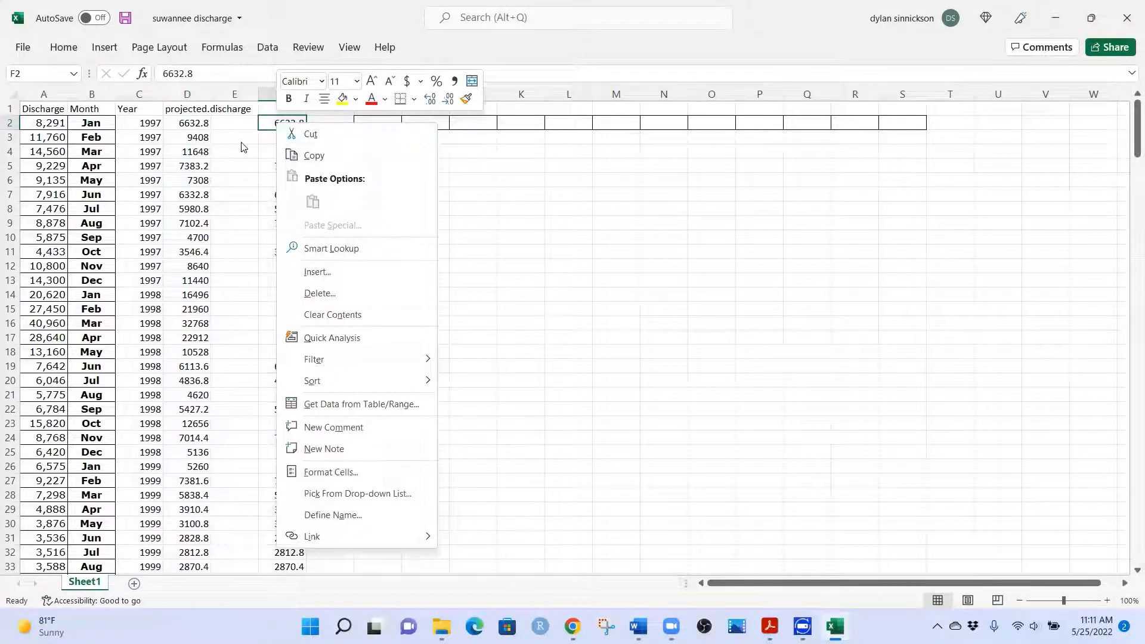
key(Escape)
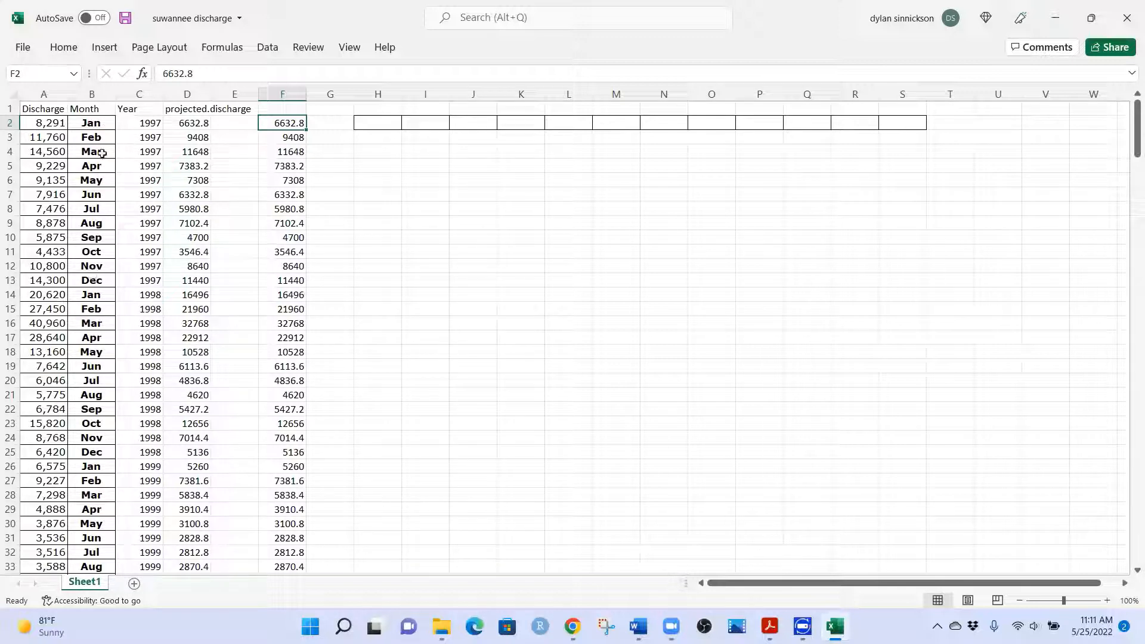
- Sort the Discharge column from A2 down from largest to smallest, expanding the selection to the adjacent columns, and review the order
click(42, 124)
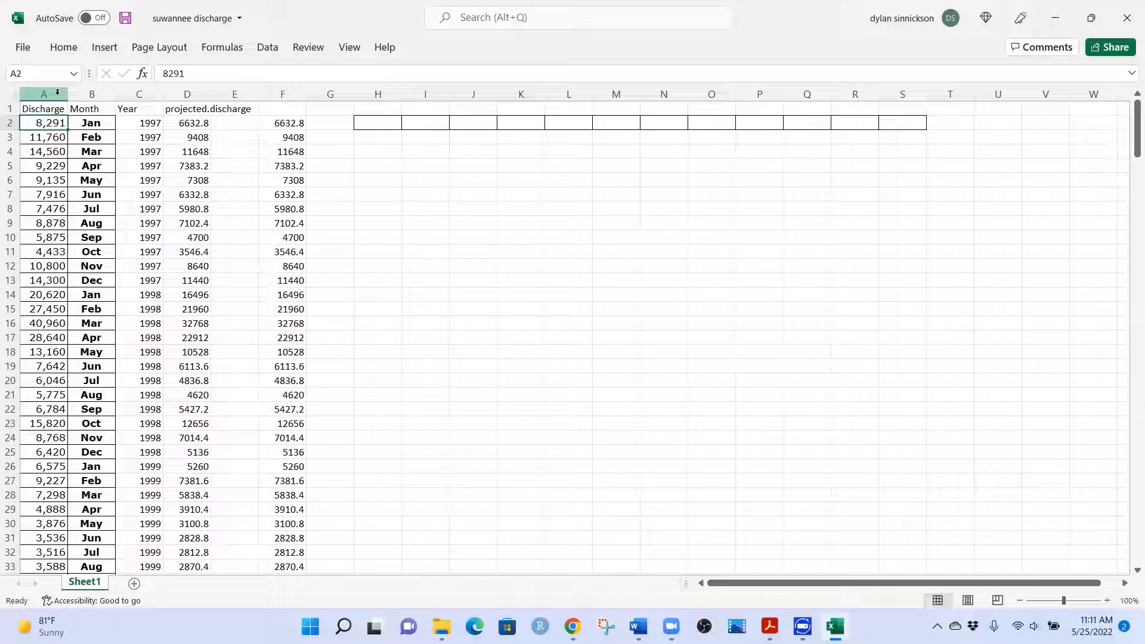
key(ctrl+shift+Down)
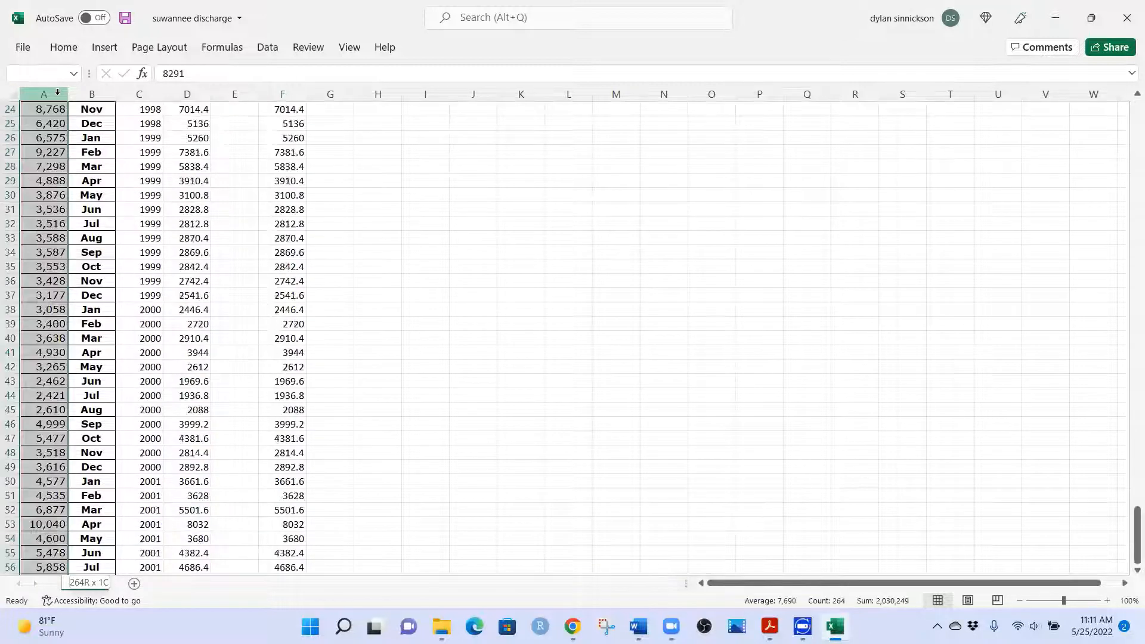
click(64, 47)
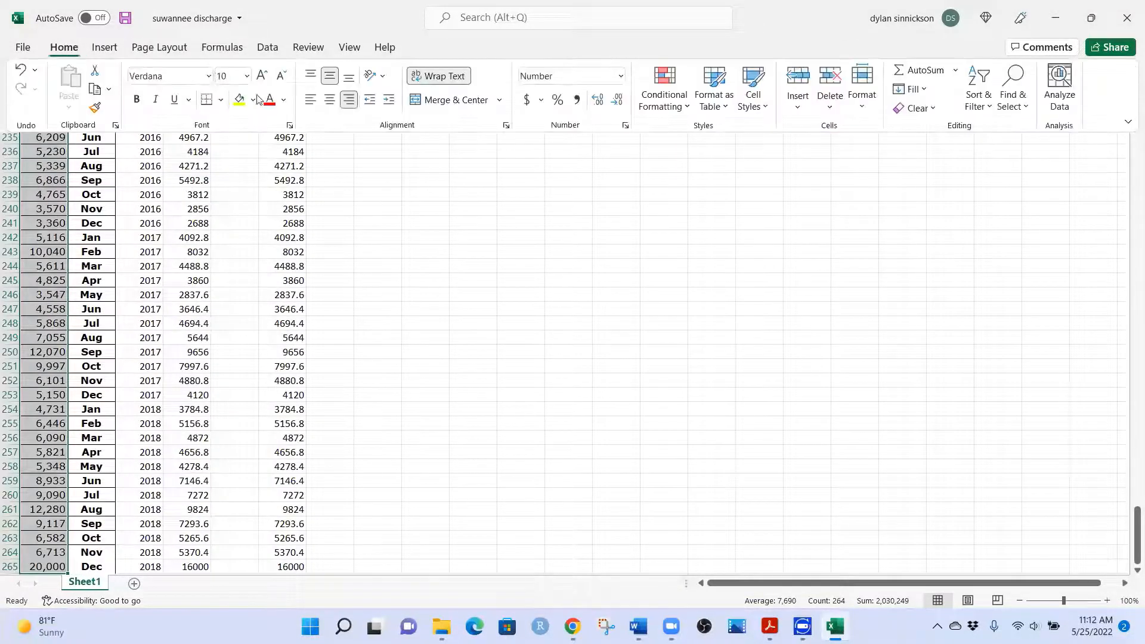
click(970, 101)
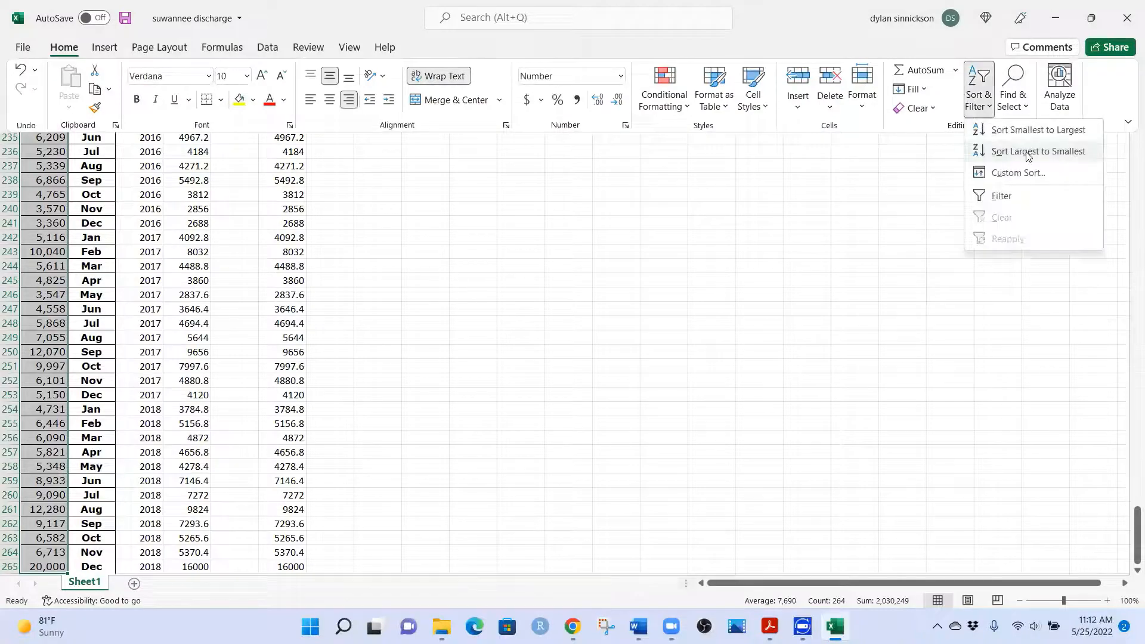
click(1032, 152)
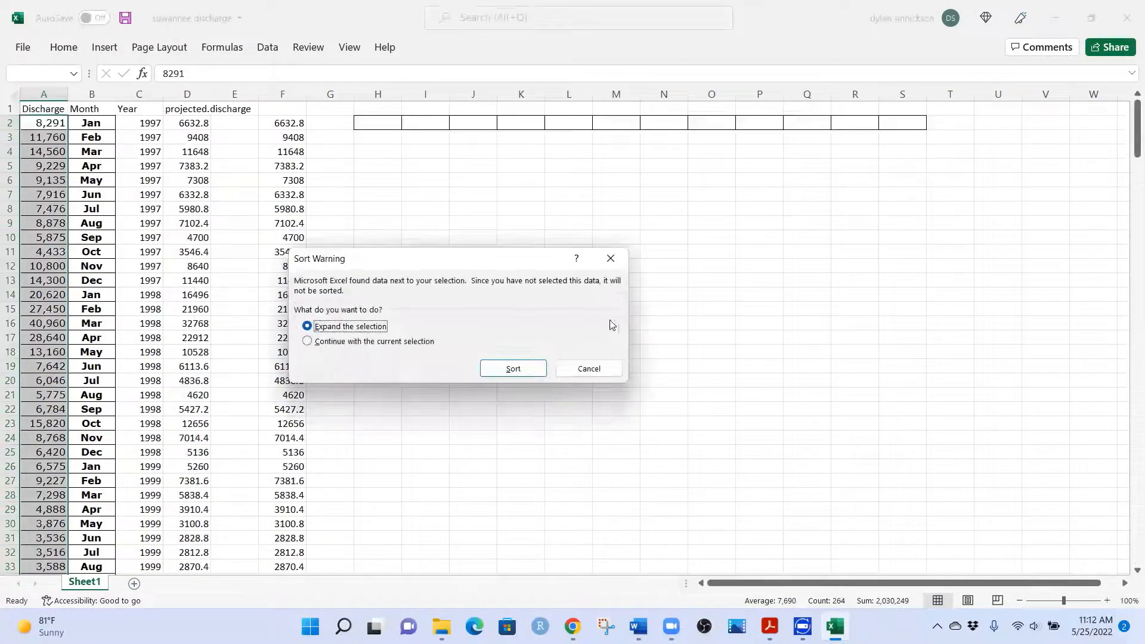
click(512, 368)
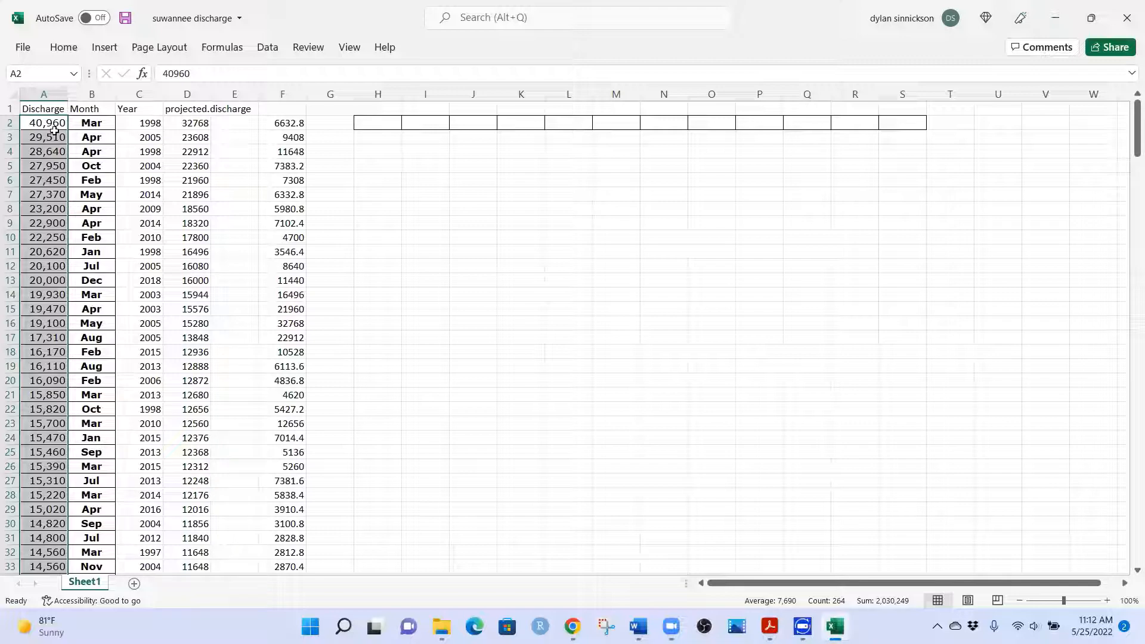
scroll(103, 350, down, 20)
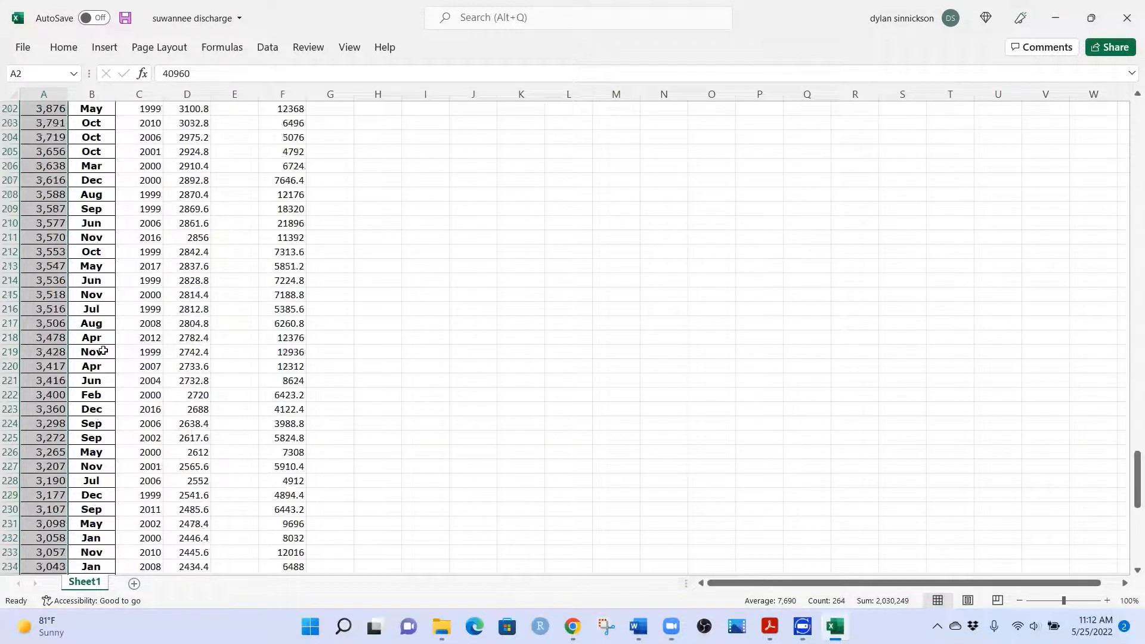
scroll(103, 350, down, 15)
scroll(125, 287, up, 20)
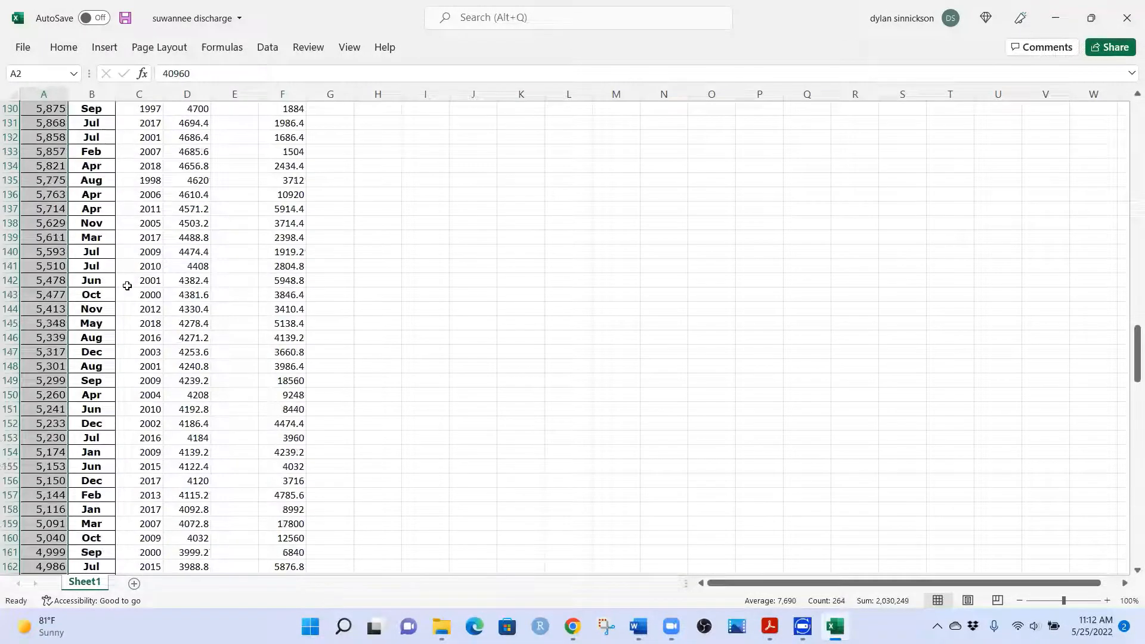
scroll(127, 285, up, 10)
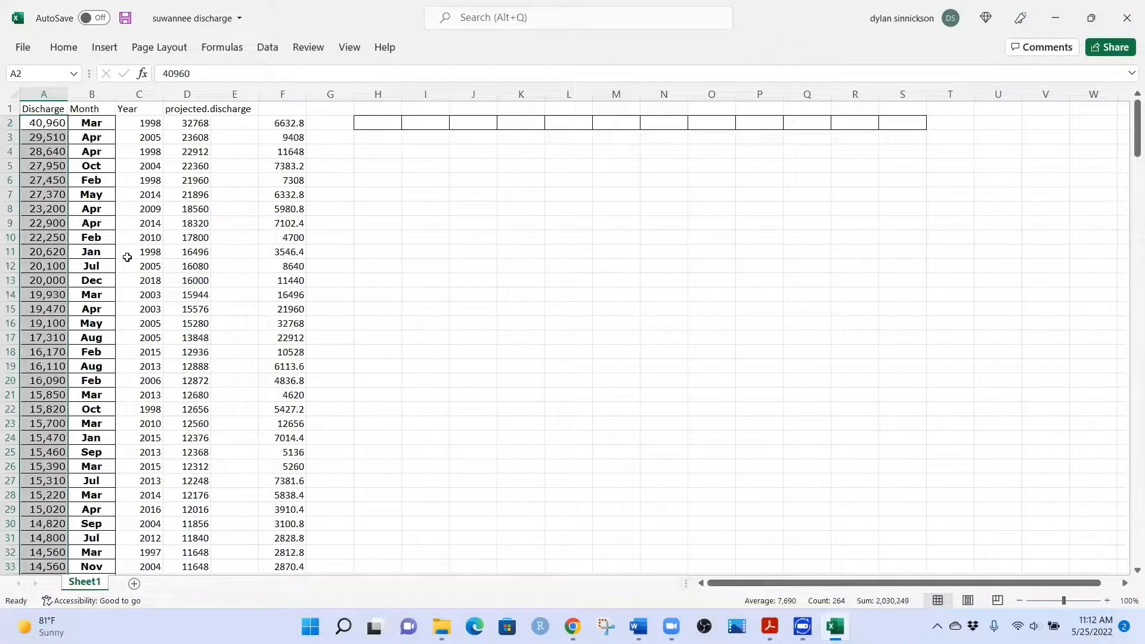
- Sort the Discharge column from smallest to largest, expanding the selection to the adjacent columns, and review the order
click(63, 47)
click(987, 110)
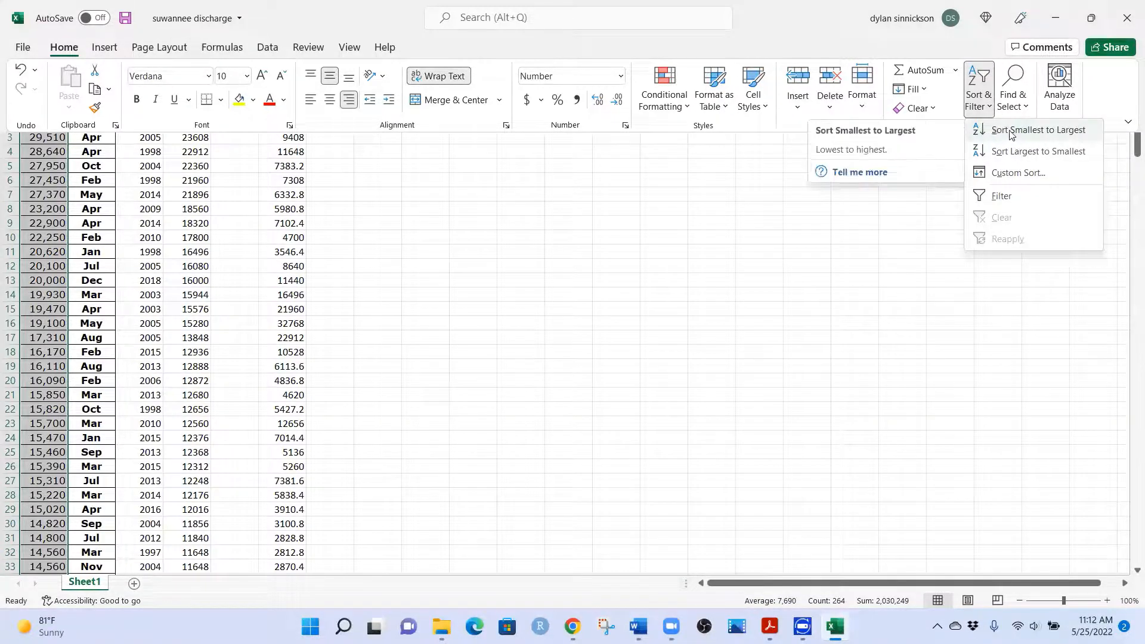
click(1010, 134)
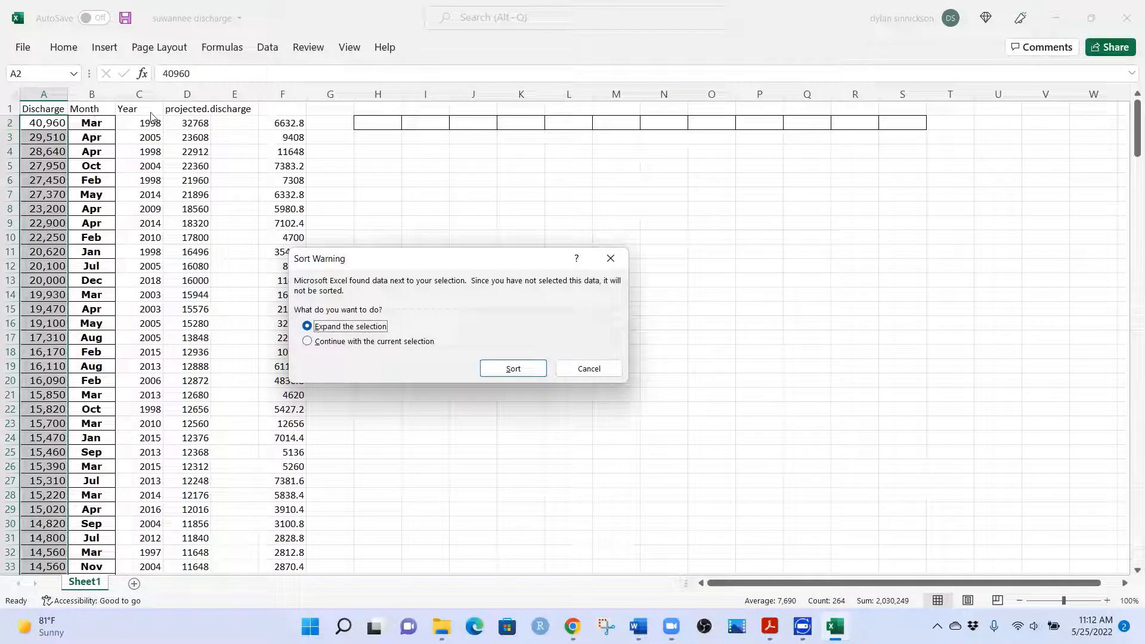
click(513, 369)
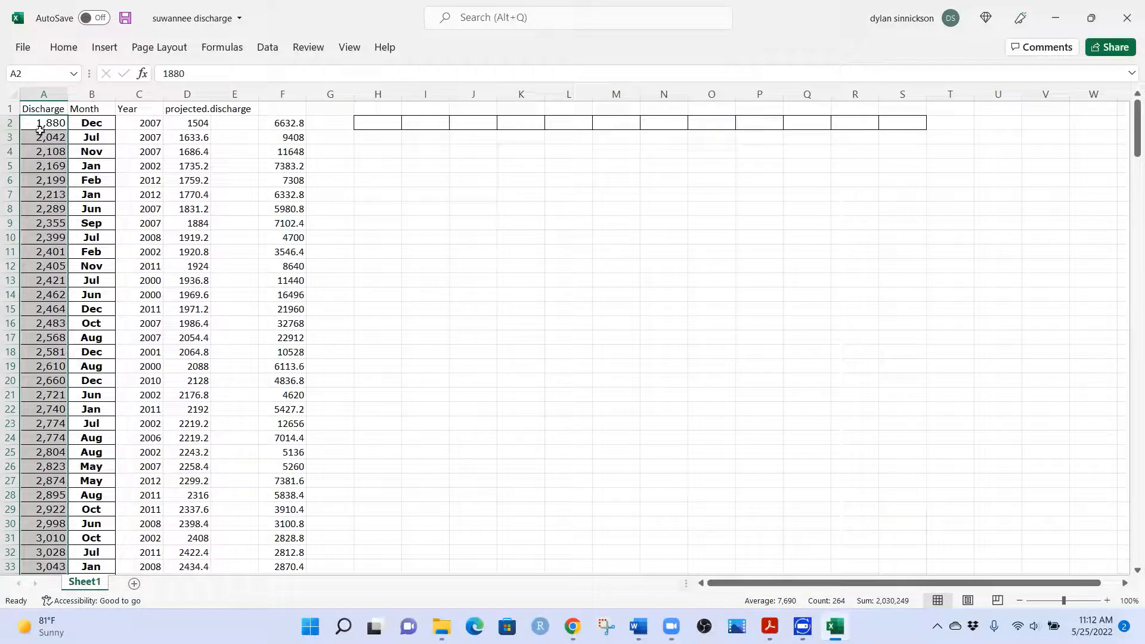
scroll(127, 319, down, 15)
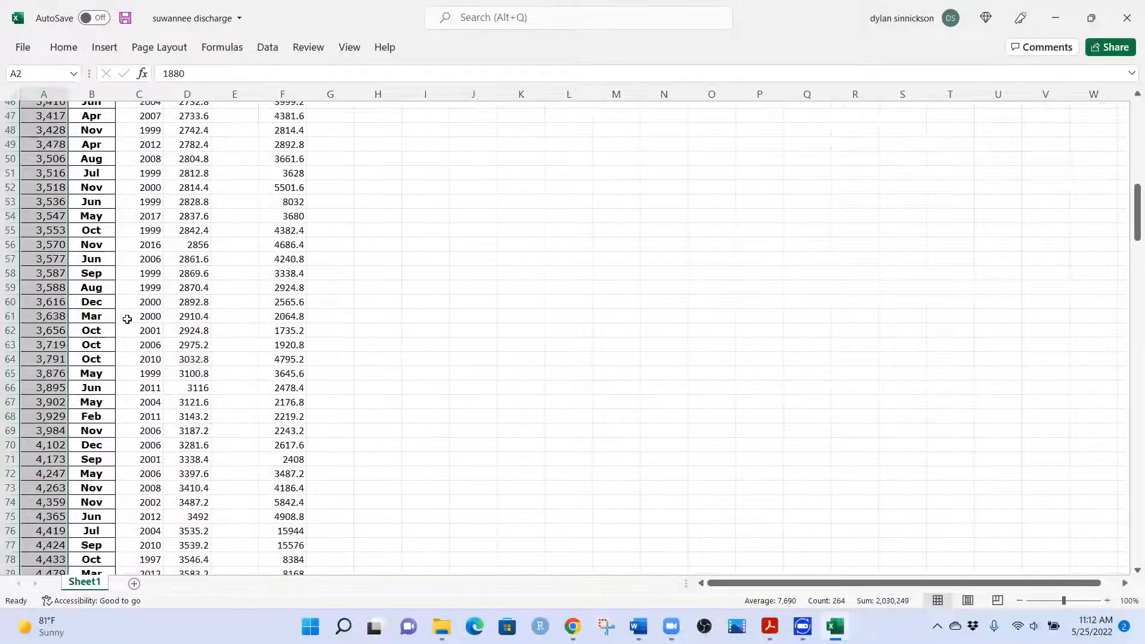
scroll(127, 319, down, 20)
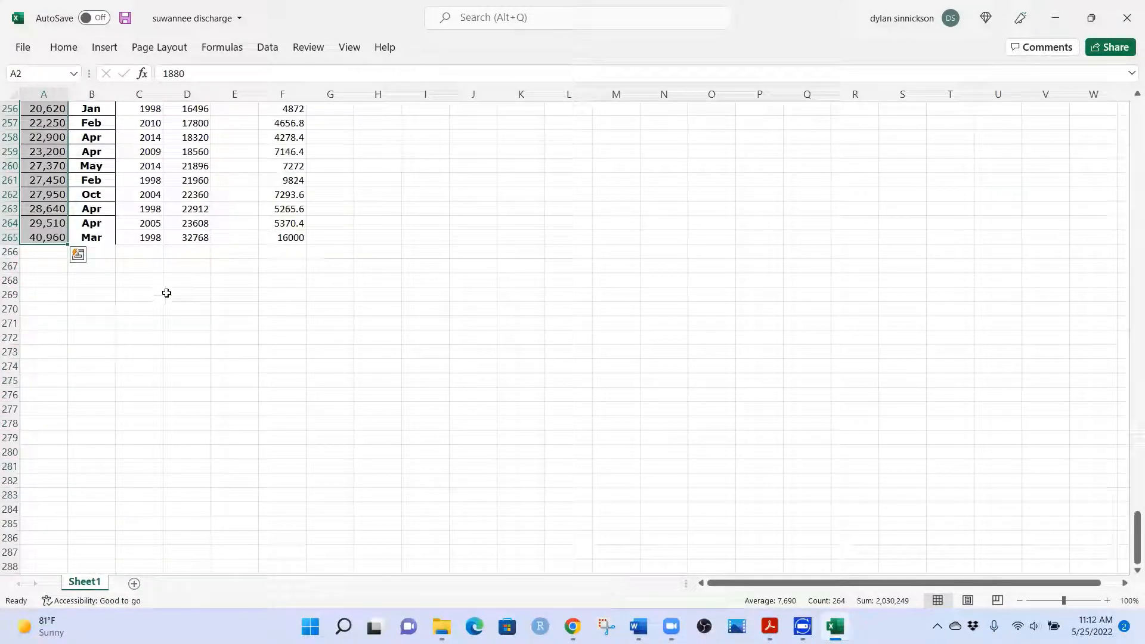
scroll(166, 292, up, 20)
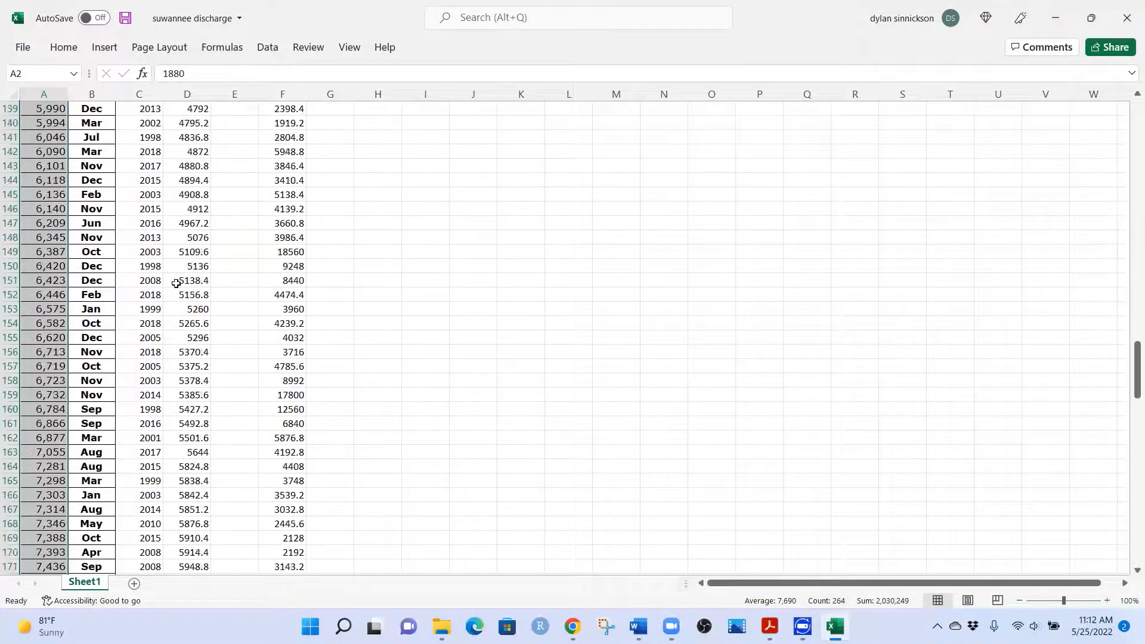
scroll(176, 283, up, 20)
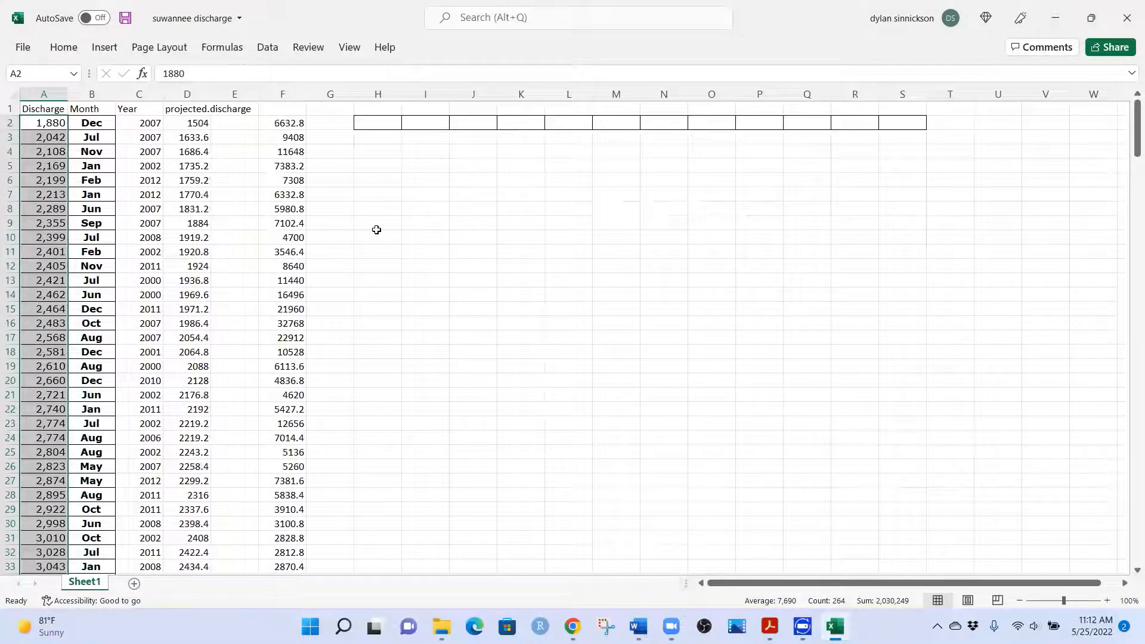